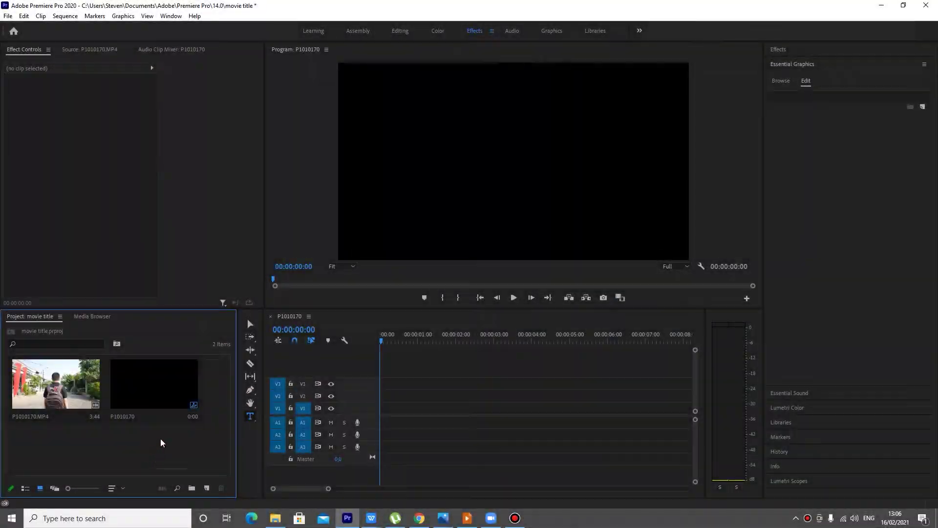
# Step: Load the P1010170.MP4 clip into the Source Monitor for preview
pyautogui.click(176, 383)
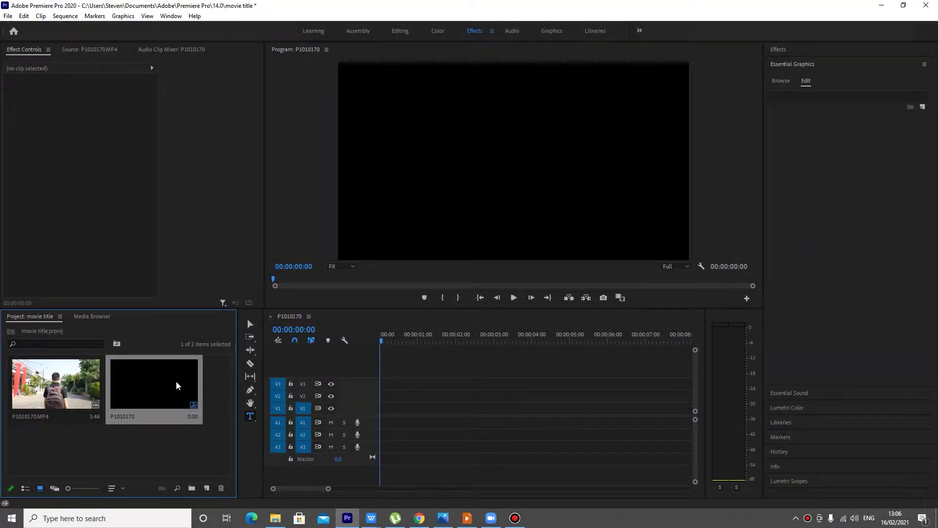
pyautogui.click(95, 376)
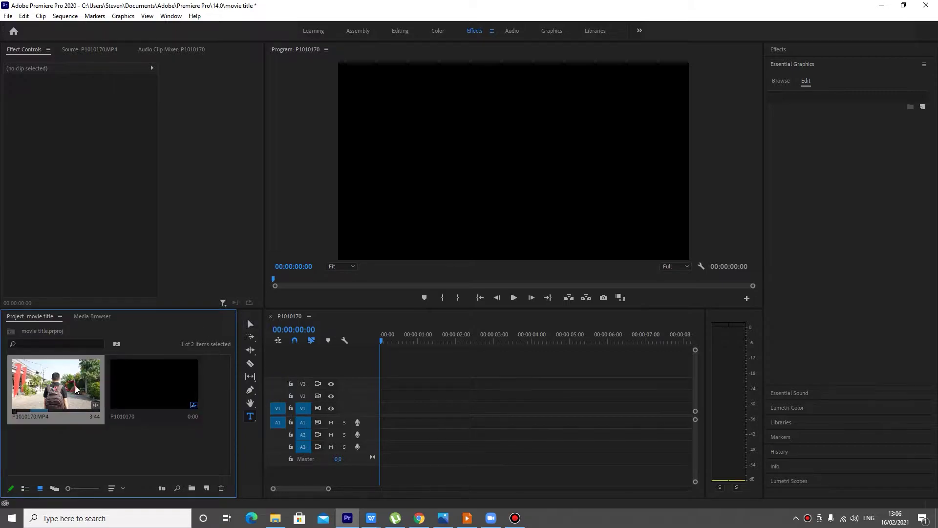
pyautogui.doubleClick(37, 366)
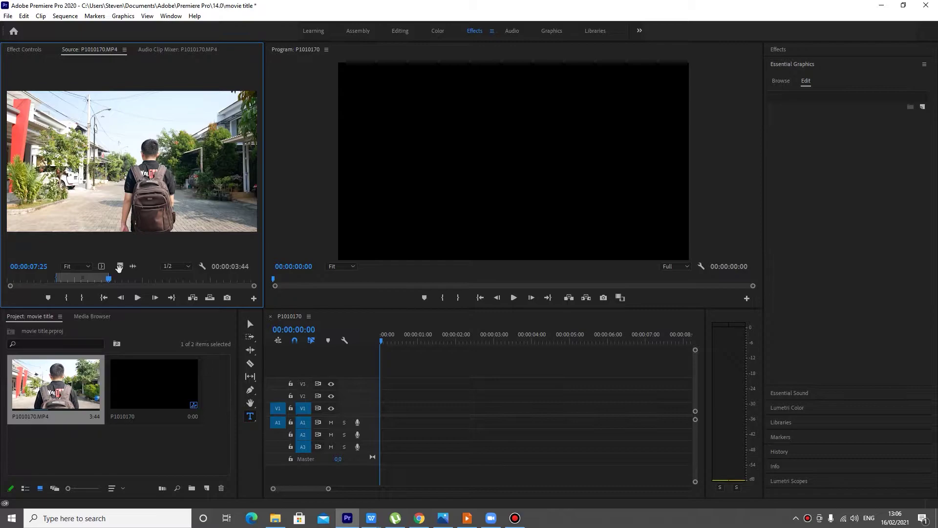
# Step: Place P1010170.MP4 on V1 at 0:00 and apply the Tutorial preset to it
pyautogui.moveTo(119, 268); pyautogui.dragTo(371, 411)
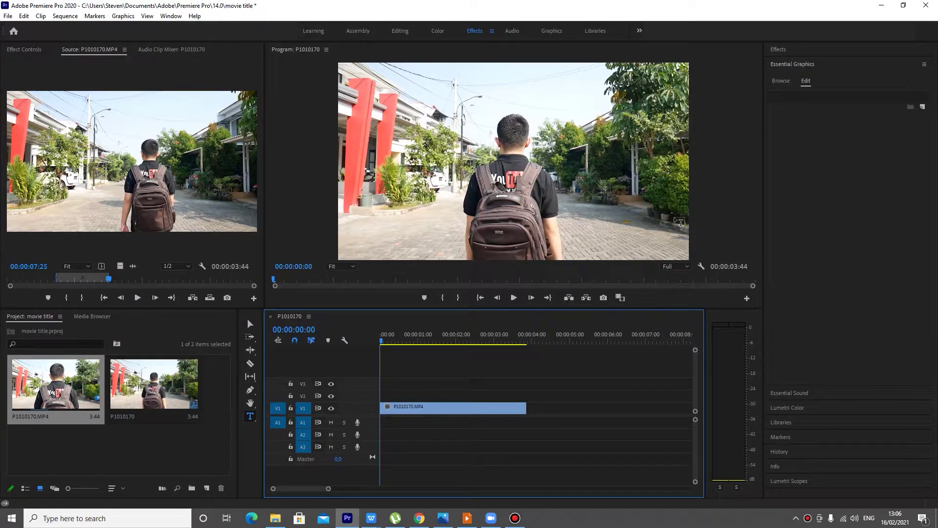
pyautogui.click(806, 51)
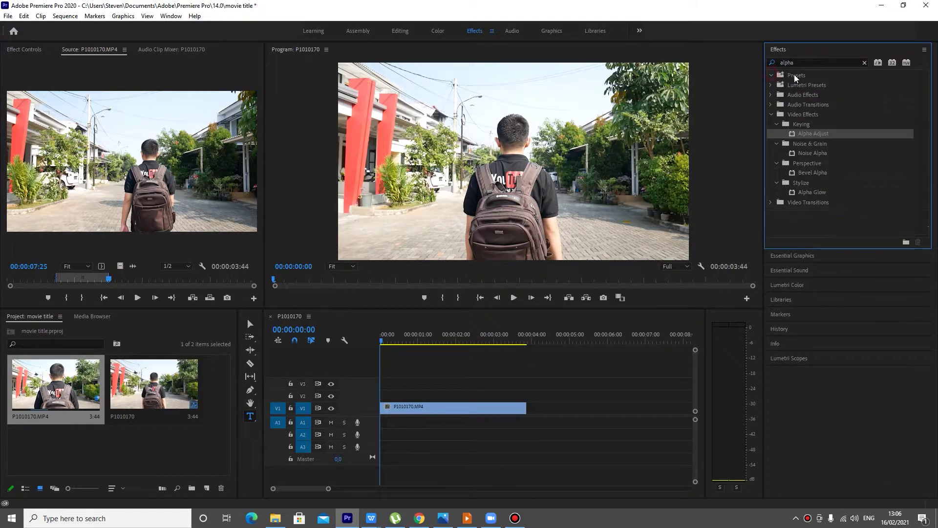
pyautogui.click(864, 63)
pyautogui.click(772, 75)
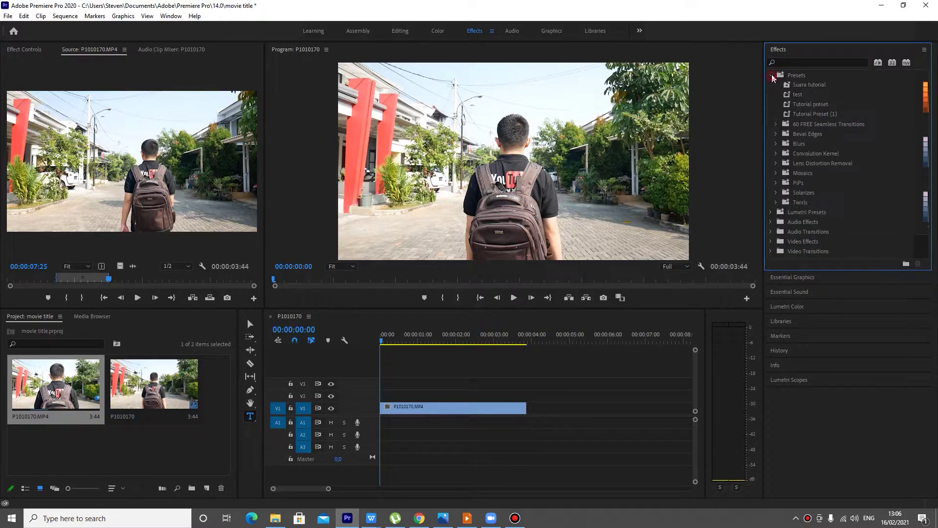
pyautogui.moveTo(806, 105); pyautogui.dragTo(502, 408)
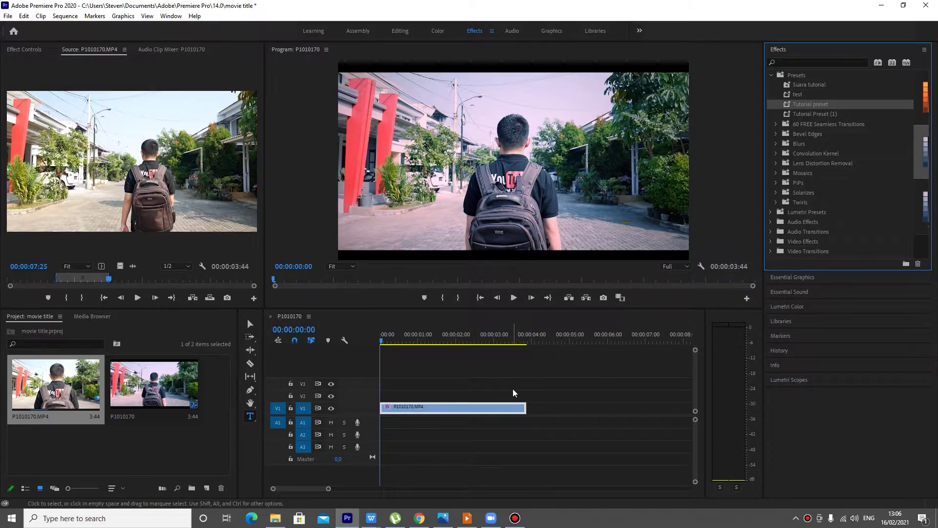
# Step: Type the two-line title 'steven' / 'baik' above the person and open its graphics properties
pyautogui.click(250, 416)
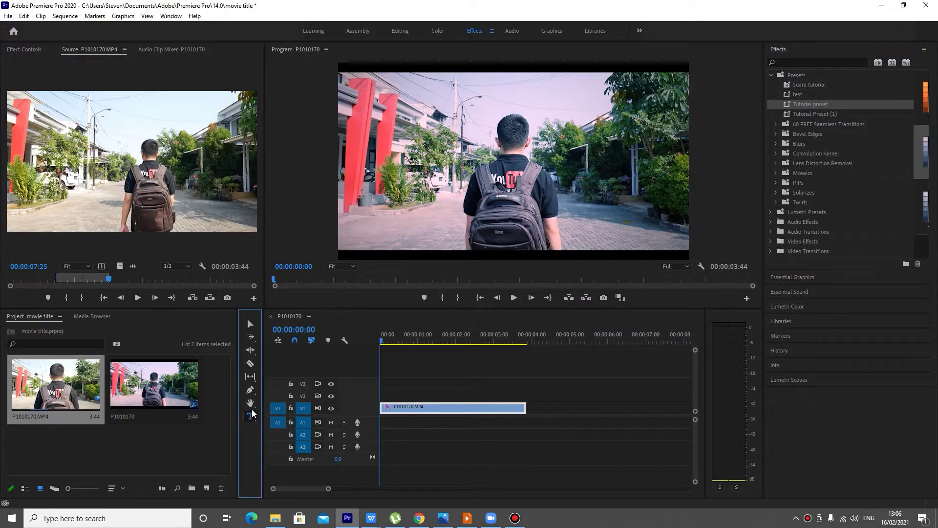
pyautogui.moveTo(468, 107); pyautogui.dragTo(492, 159)
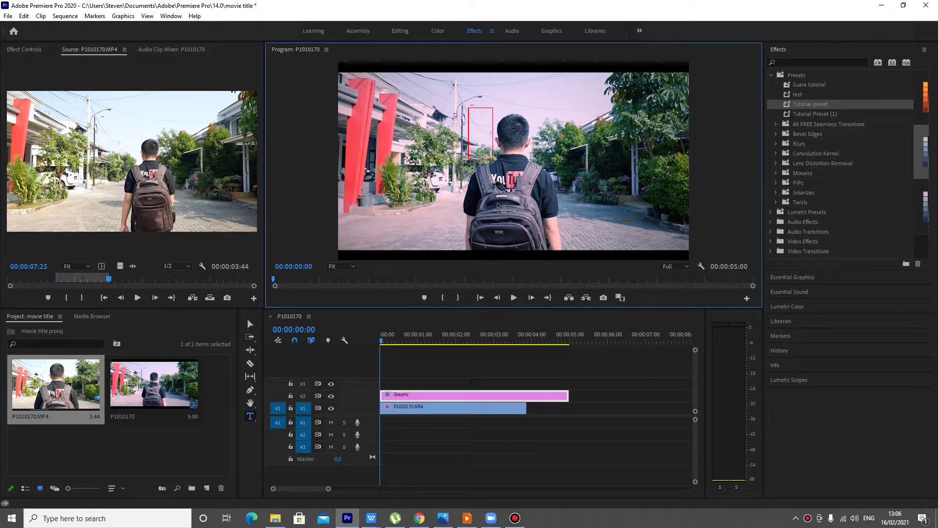
pyautogui.write('steven')
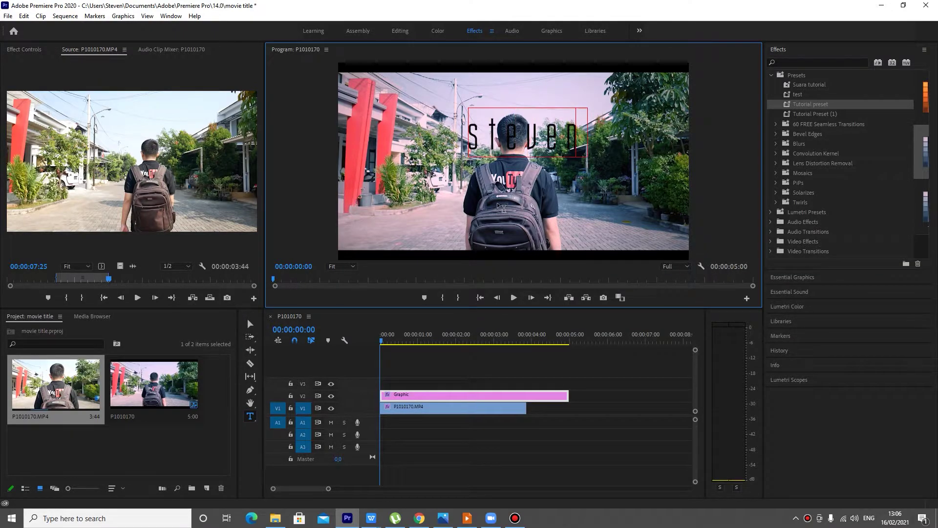
pyautogui.press('Return')
pyautogui.write('talk')
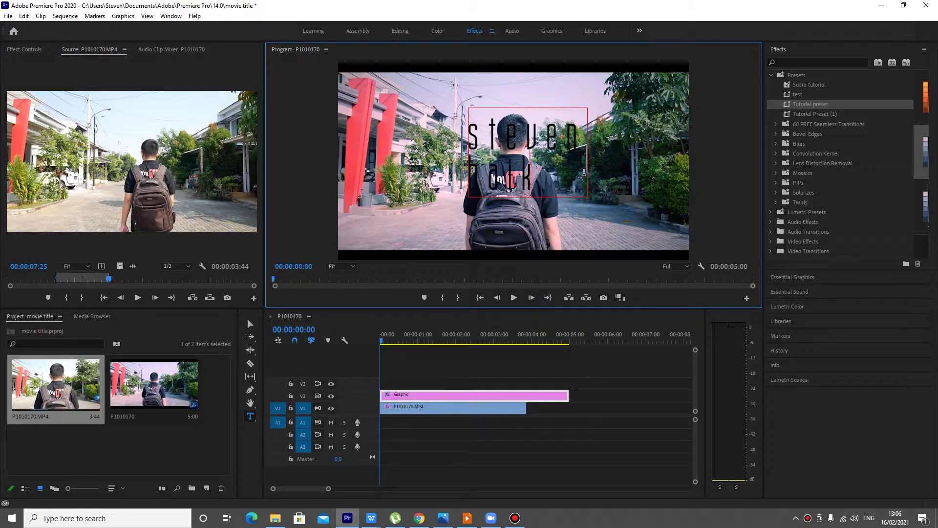
pyautogui.hotkey('ctrl', 'a')
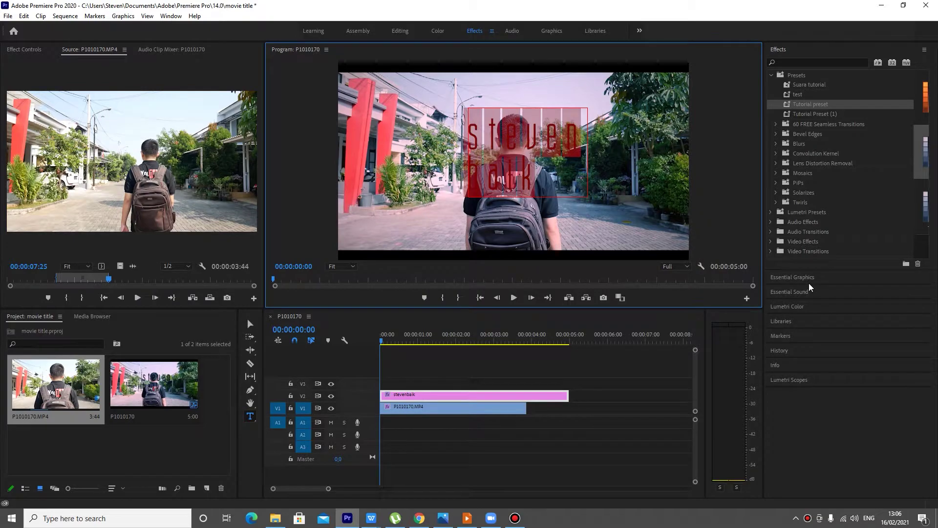
pyautogui.click(803, 277)
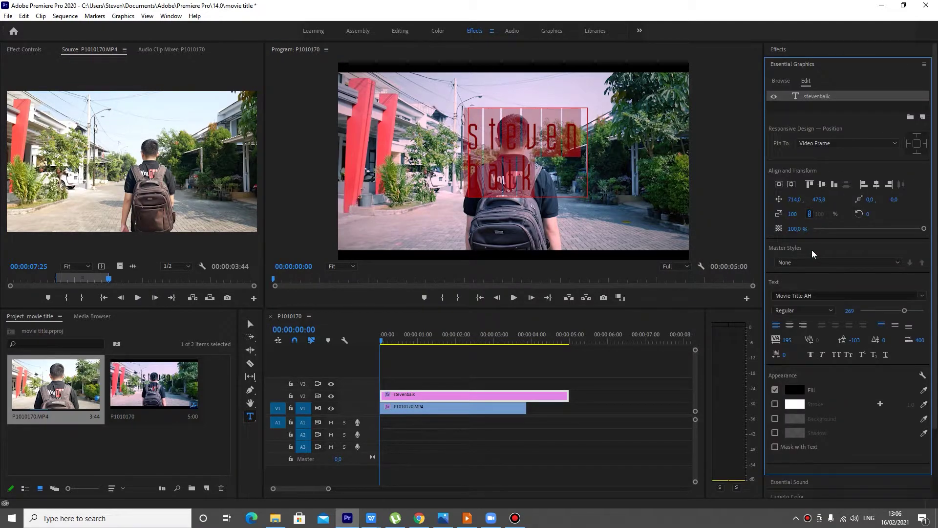
# Step: Enlarge the title font to 400, centre-align its two lines and centre it in the frame
pyautogui.click(791, 184)
pyautogui.click(779, 184)
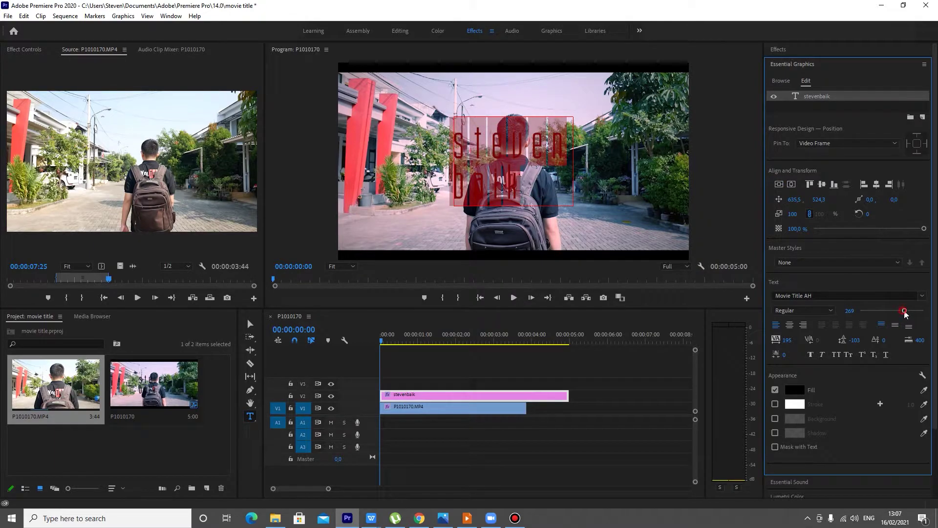
pyautogui.moveTo(904, 312); pyautogui.dragTo(927, 314)
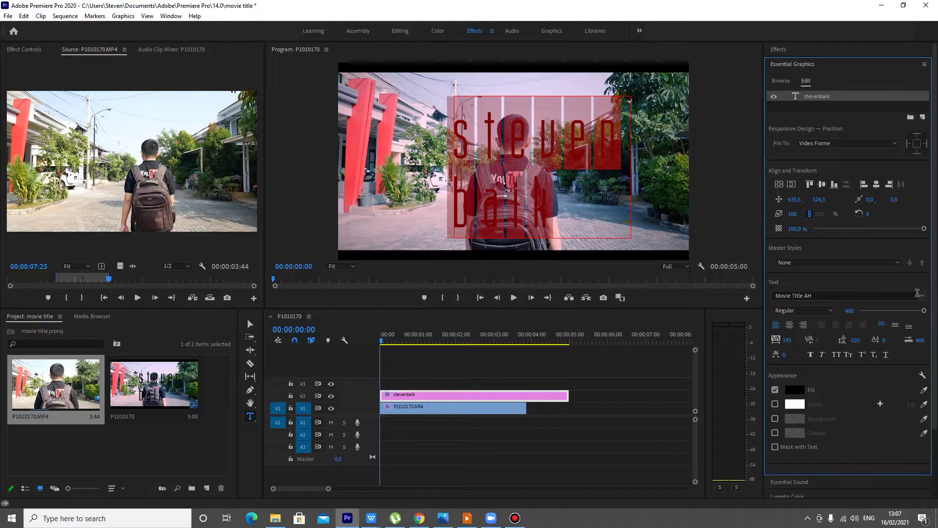
pyautogui.click(791, 186)
pyautogui.click(791, 185)
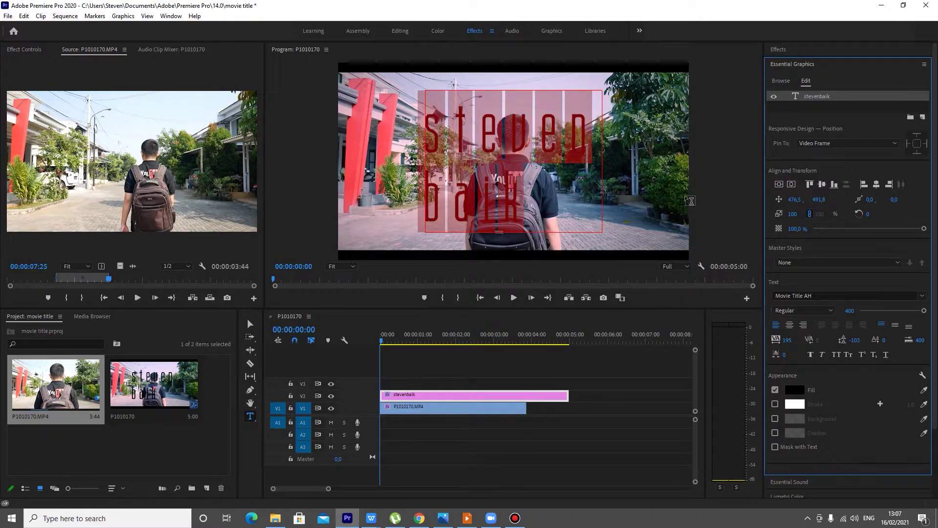
pyautogui.click(790, 325)
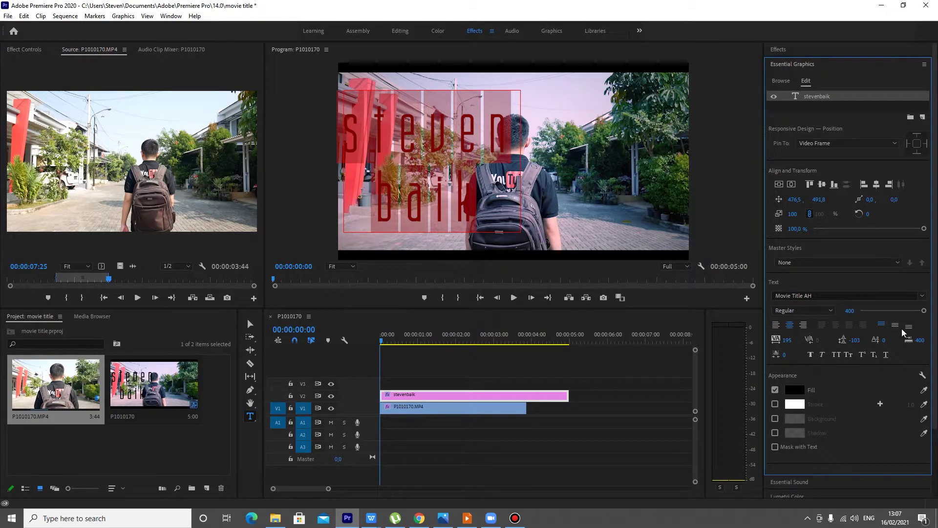
pyautogui.click(792, 186)
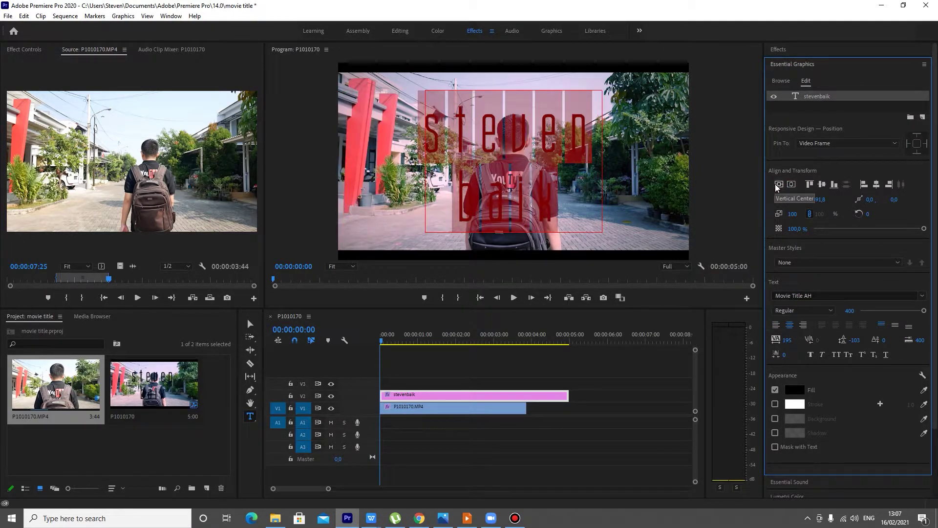
pyautogui.click(537, 433)
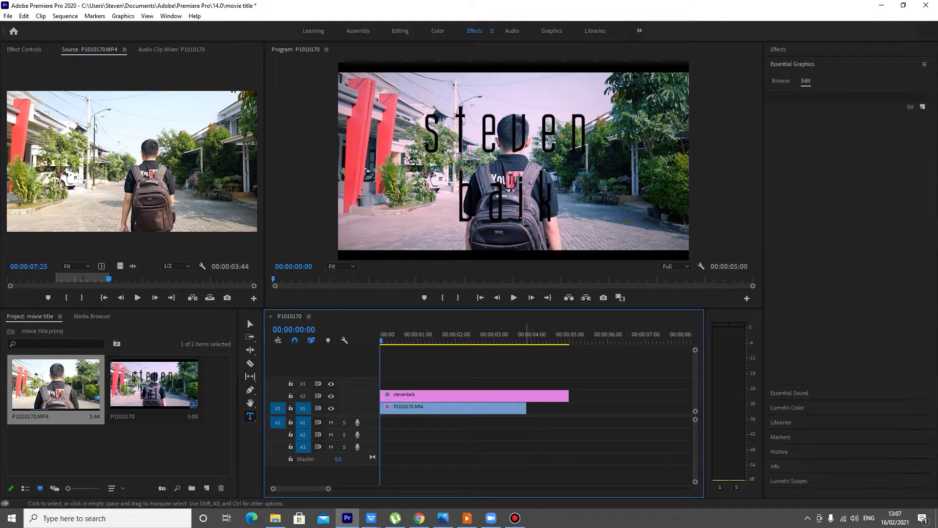
pyautogui.click(520, 195)
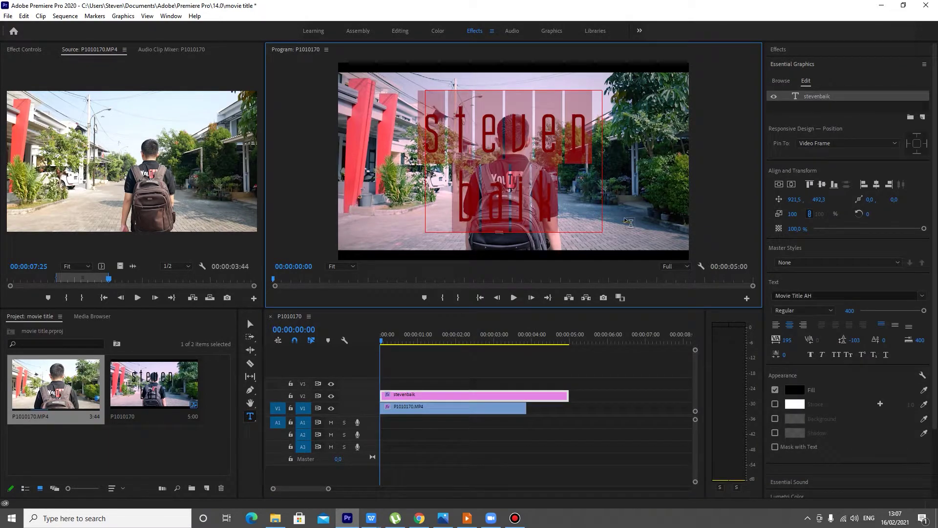
# Step: Set font size 450, tighten the leading, widen tracking, and extend the video clip to 5 seconds
pyautogui.click(850, 310)
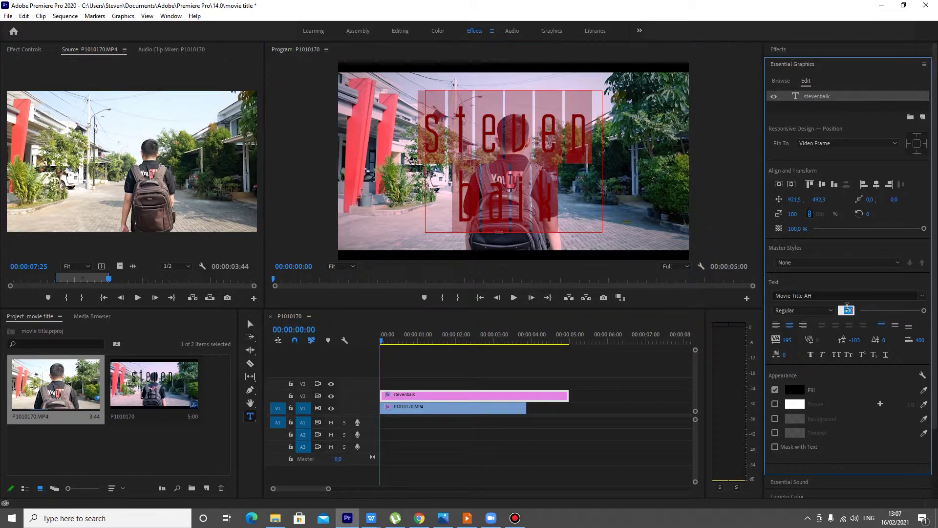
pyautogui.write('450')
pyautogui.press('Return')
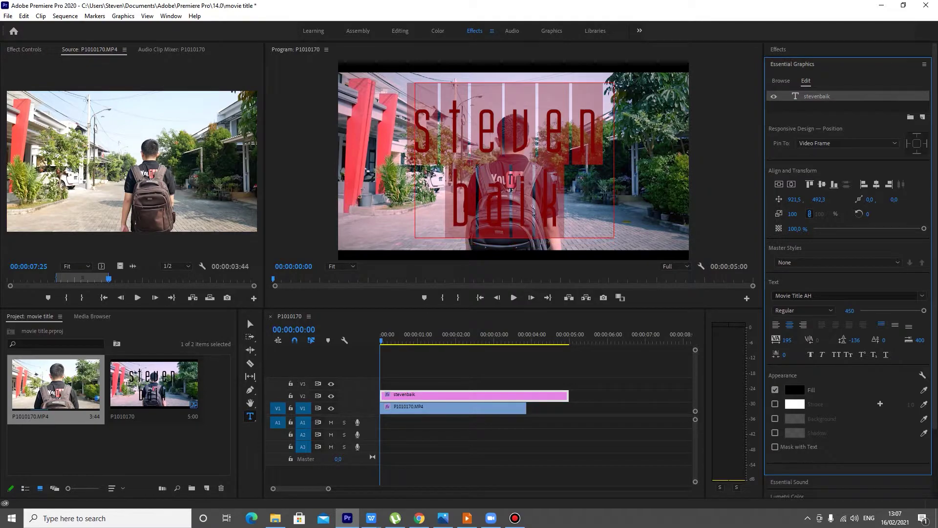
pyautogui.moveTo(854, 339); pyautogui.dragTo(808, 340)
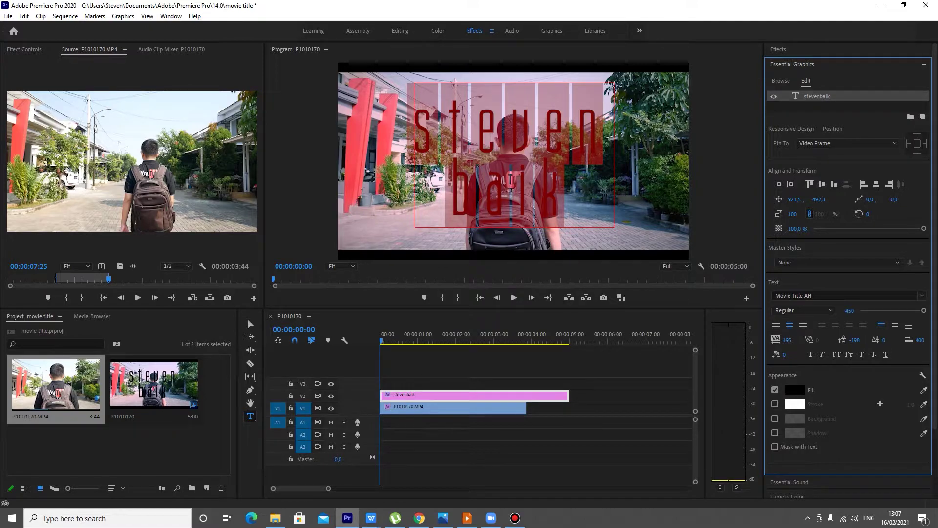
pyautogui.moveTo(786, 339)
pyautogui.mouseDown()
pyautogui.moveTo(820, 339)
pyautogui.moveTo(772, 340)
pyautogui.moveTo(784, 340)
pyautogui.mouseUp()
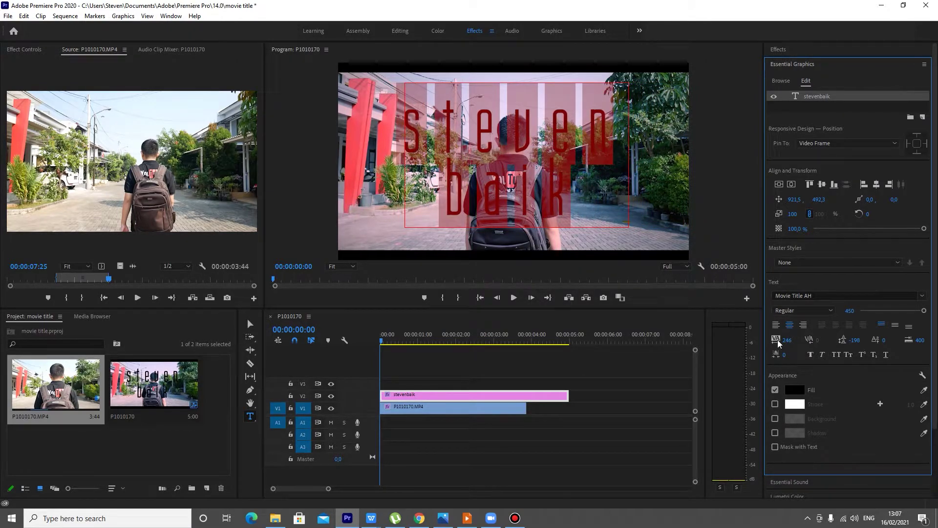
pyautogui.click(460, 212)
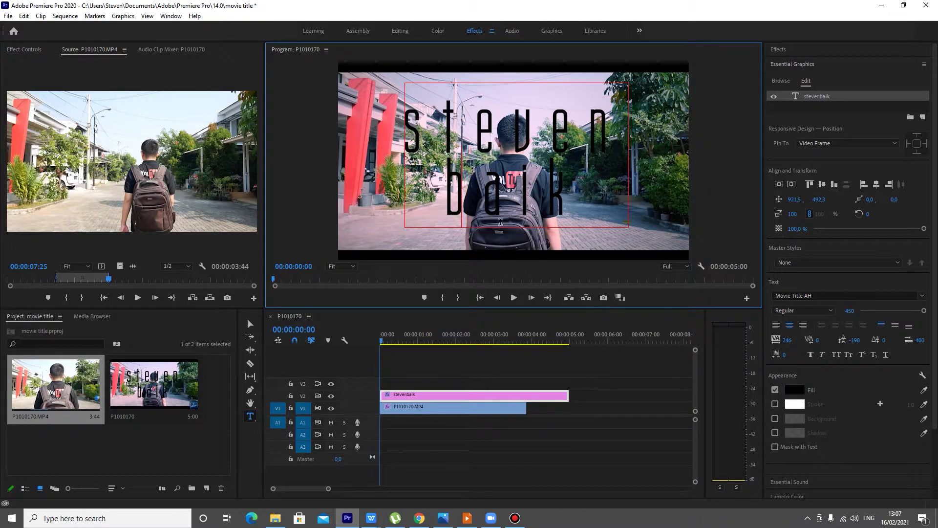
pyautogui.moveTo(526, 409); pyautogui.dragTo(569, 414)
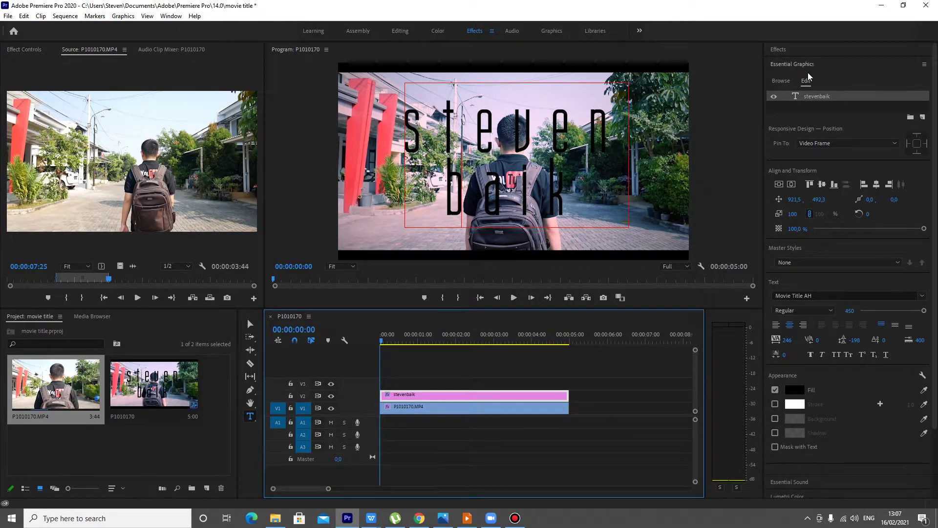
# Step: Apply Alpha Adjust to the title clip and turn on Invert Alpha
pyautogui.click(778, 49)
pyautogui.click(800, 64)
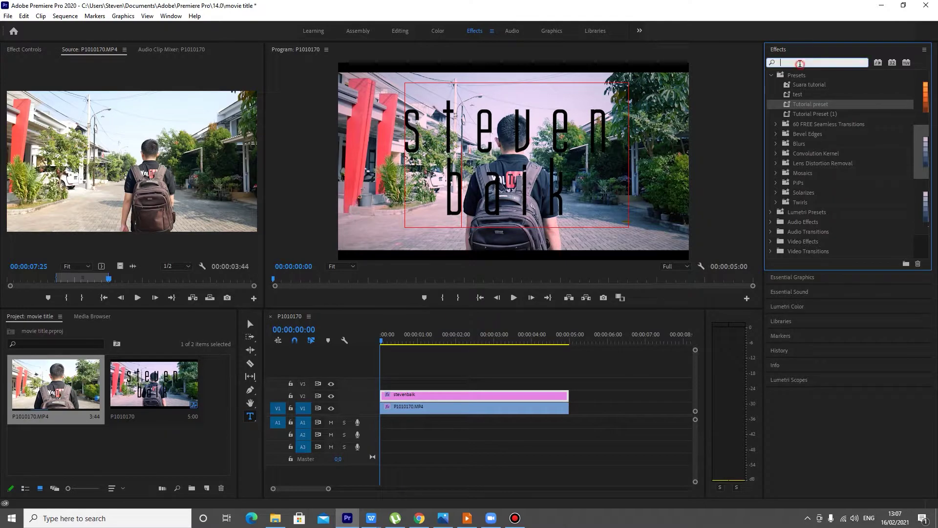
pyautogui.write('alp')
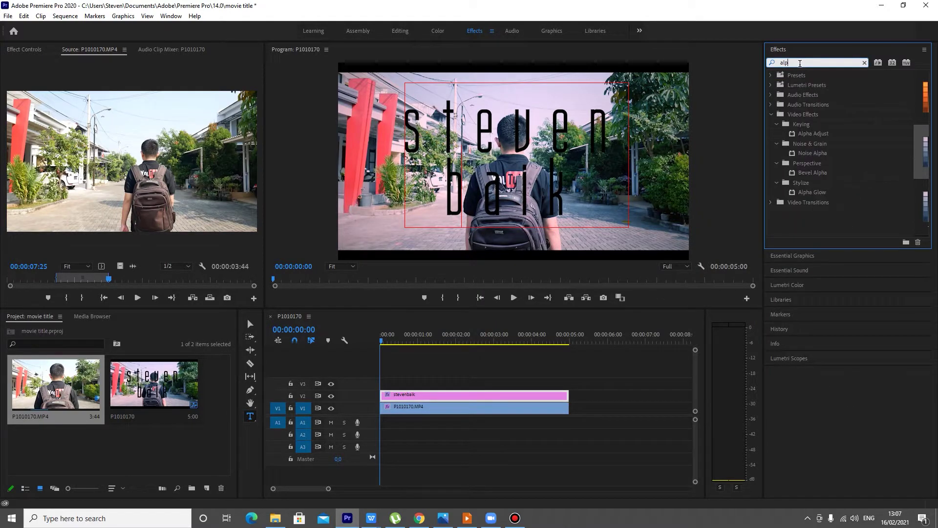
pyautogui.moveTo(813, 133); pyautogui.dragTo(528, 395)
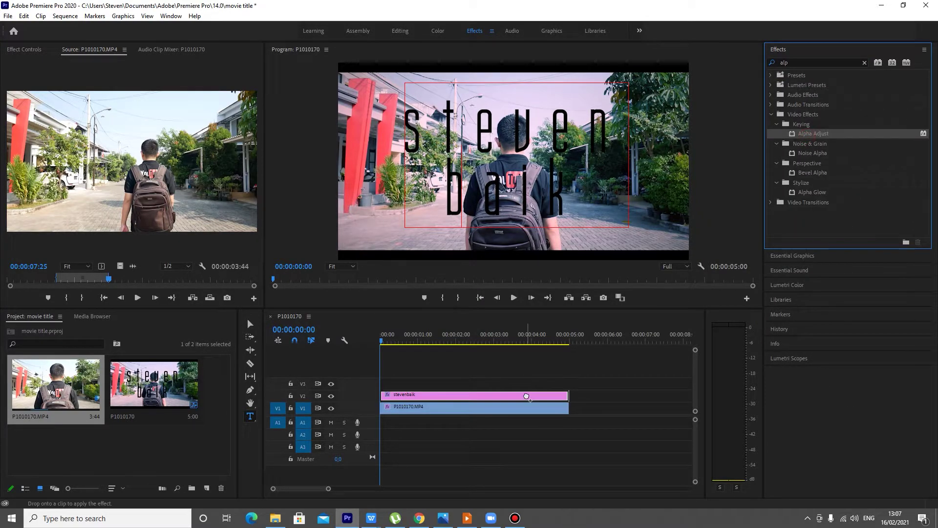
pyautogui.click(24, 51)
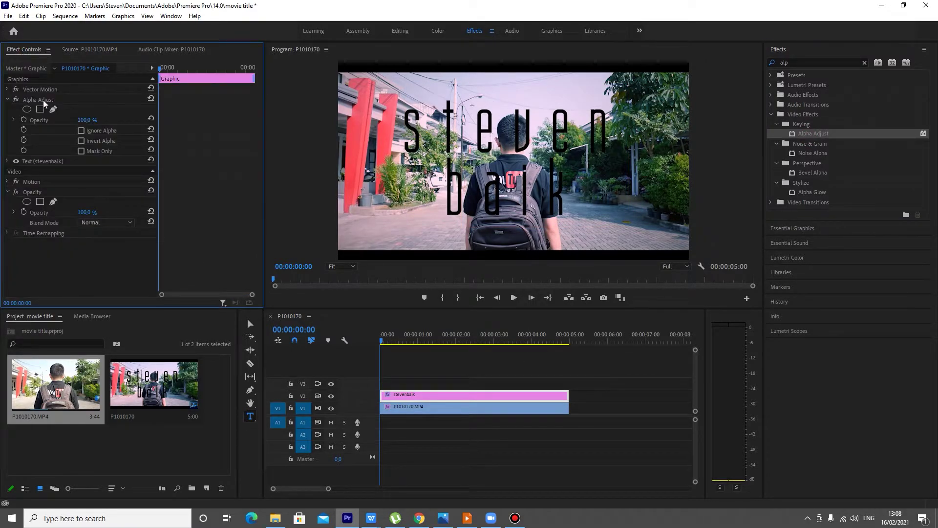
pyautogui.click(81, 140)
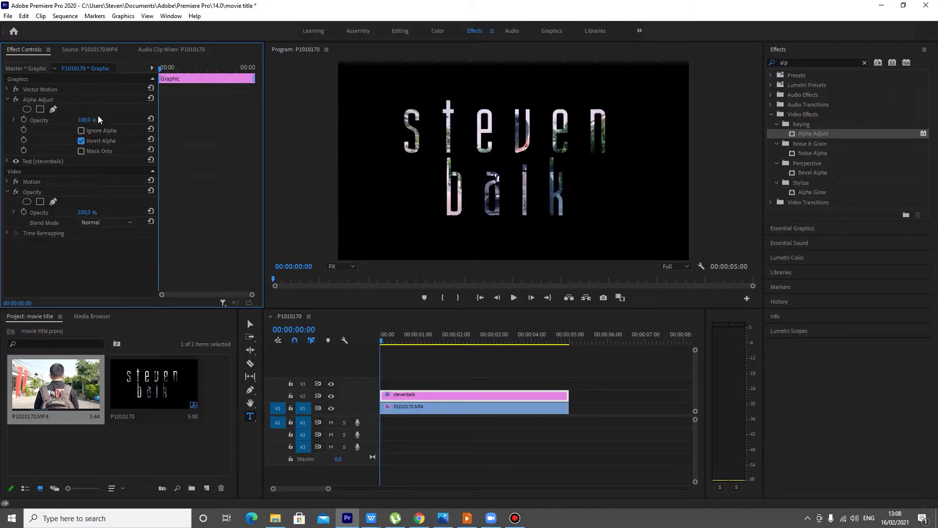
# Step: Scale the title to 134% and set the text layer's leading to -206
pyautogui.click(8, 181)
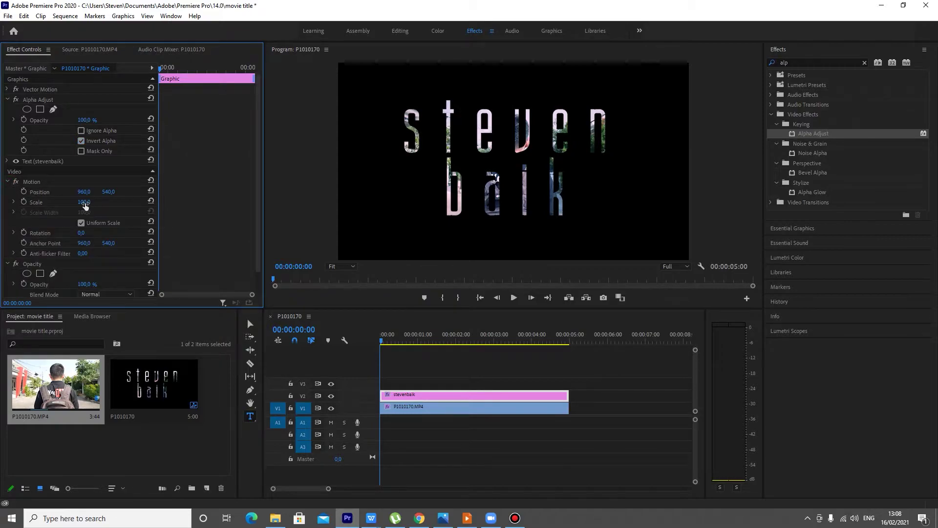
pyautogui.moveTo(84, 202)
pyautogui.mouseDown()
pyautogui.moveTo(105, 201)
pyautogui.moveTo(69, 202)
pyautogui.mouseUp()
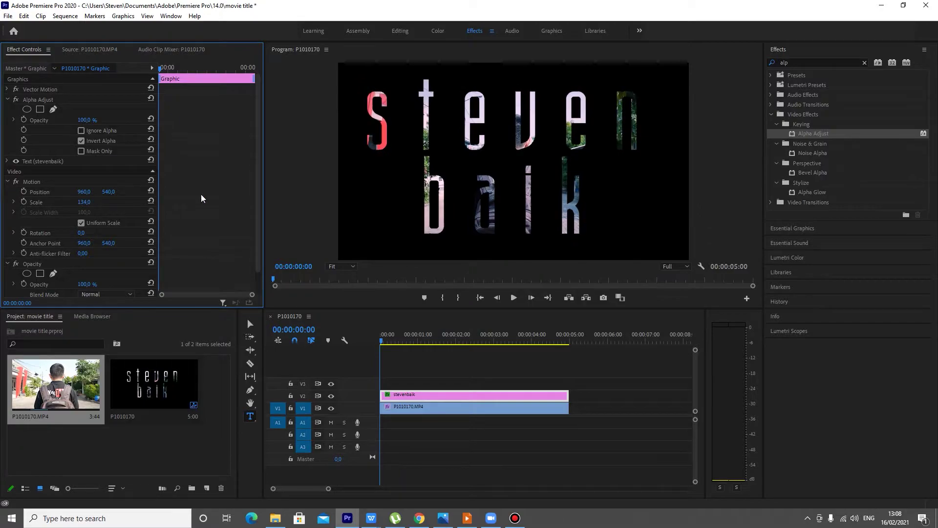
pyautogui.click(795, 230)
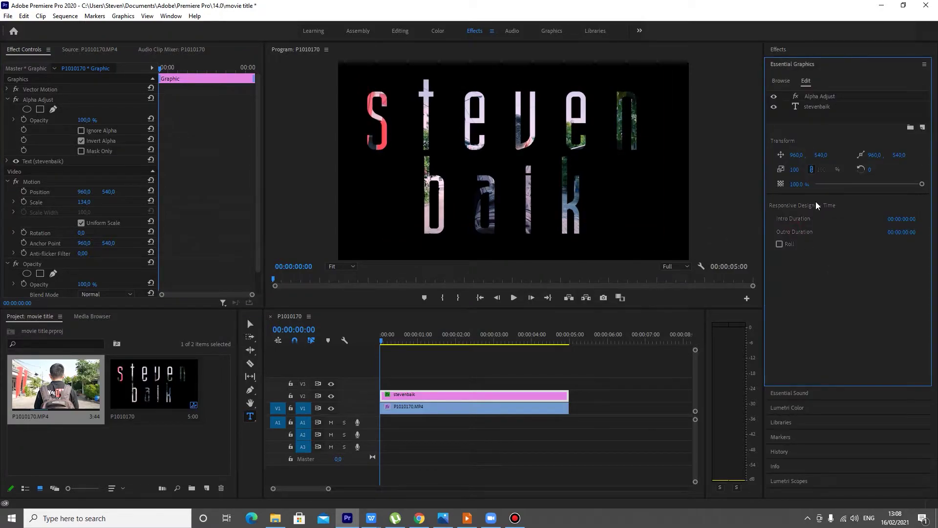
pyautogui.click(815, 108)
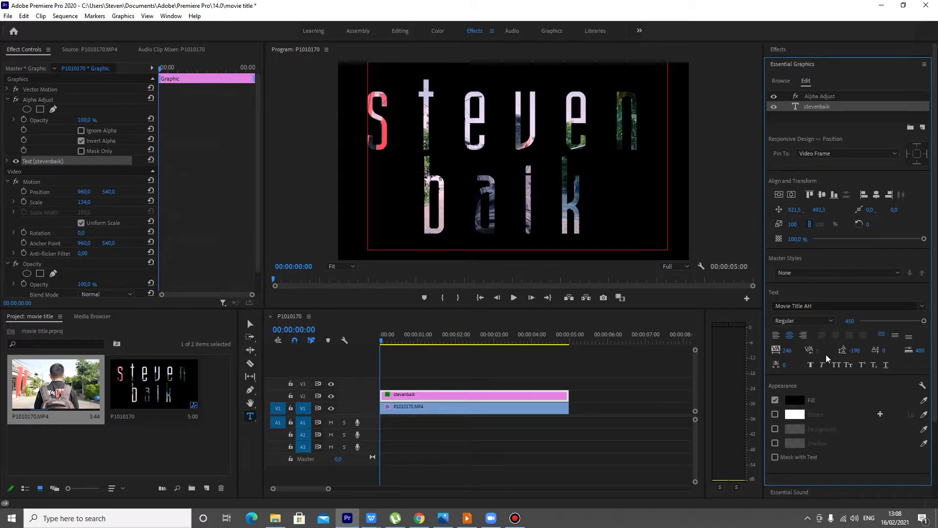
pyautogui.moveTo(854, 350); pyautogui.dragTo(846, 350)
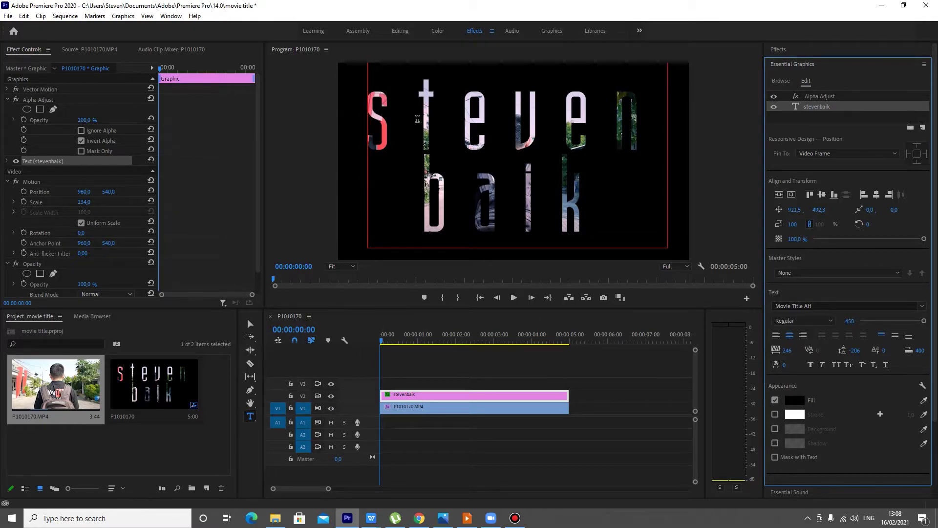
pyautogui.click(397, 101)
pyautogui.press('BackSpace')
pyautogui.write('S')
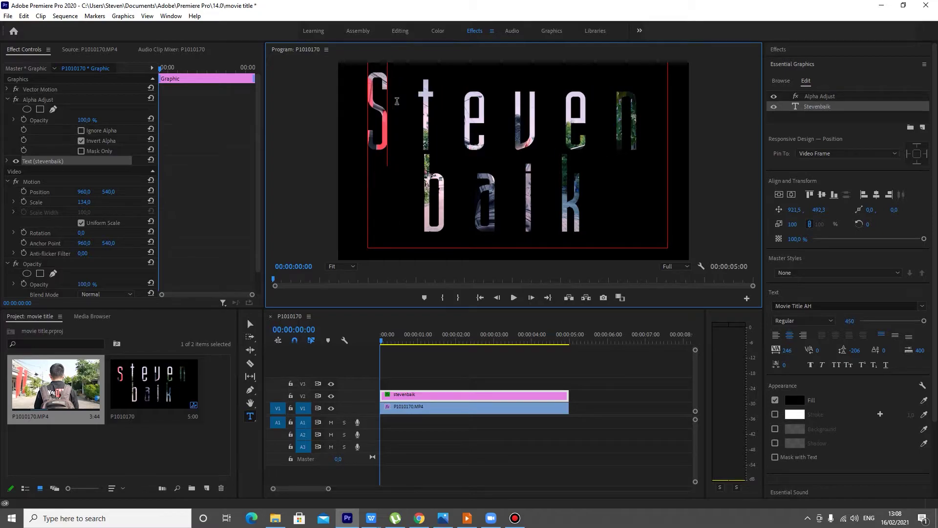
pyautogui.click(451, 180)
pyautogui.write('B')
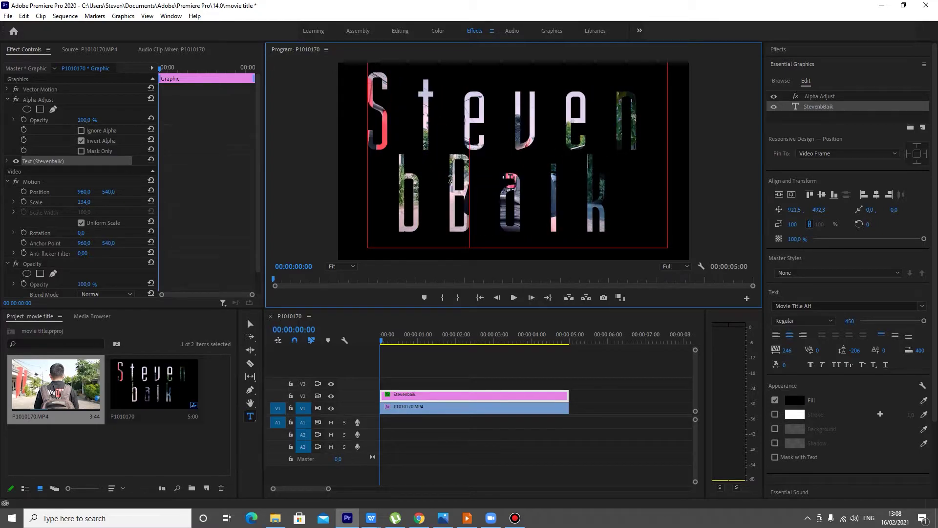
pyautogui.press('BackSpace')
pyautogui.press('BackSpace')
pyautogui.write('B')
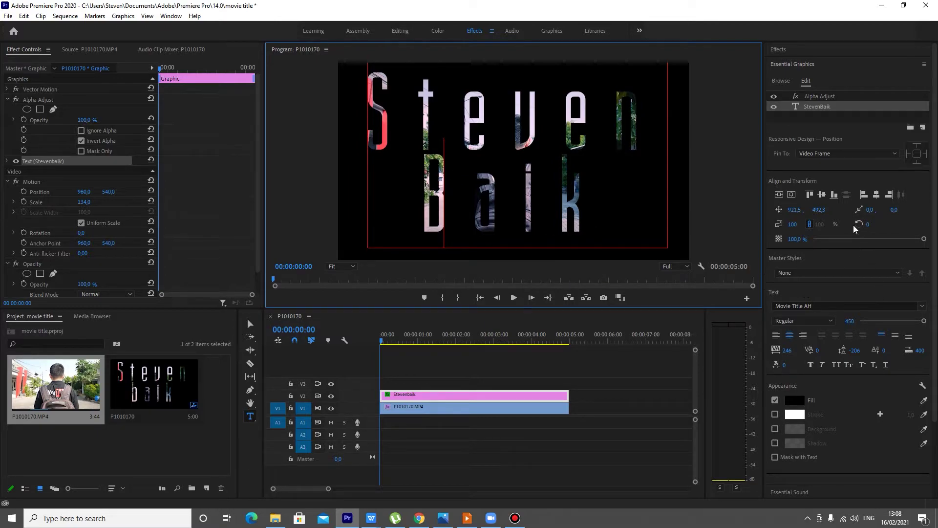
pyautogui.click(200, 447)
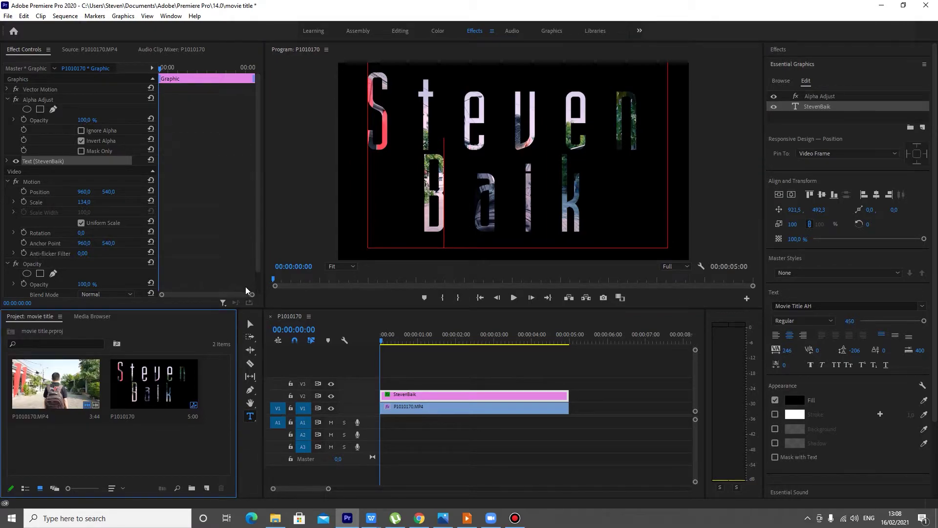
pyautogui.scroll(-2, 72, 256)
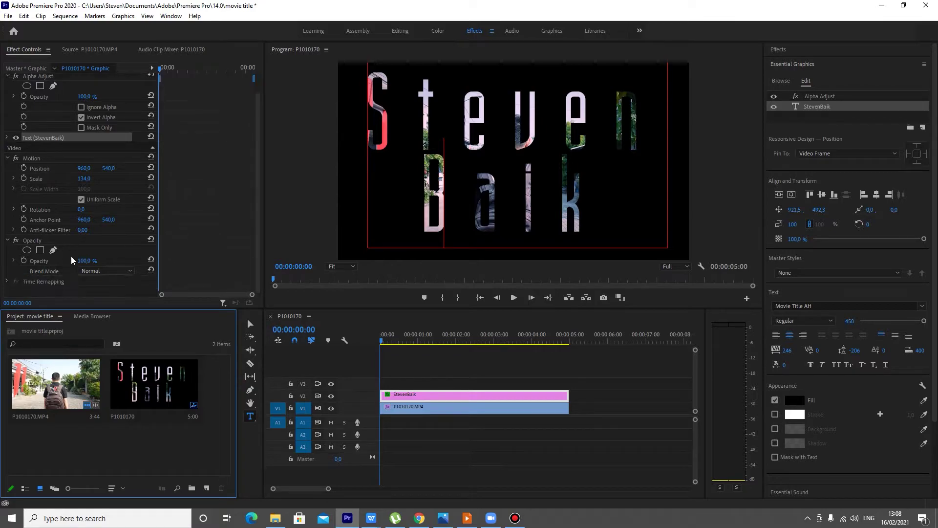
# Step: Add a rectangle opacity mask to the title and drag its left corners to the frame's left edge
pyautogui.click(43, 250)
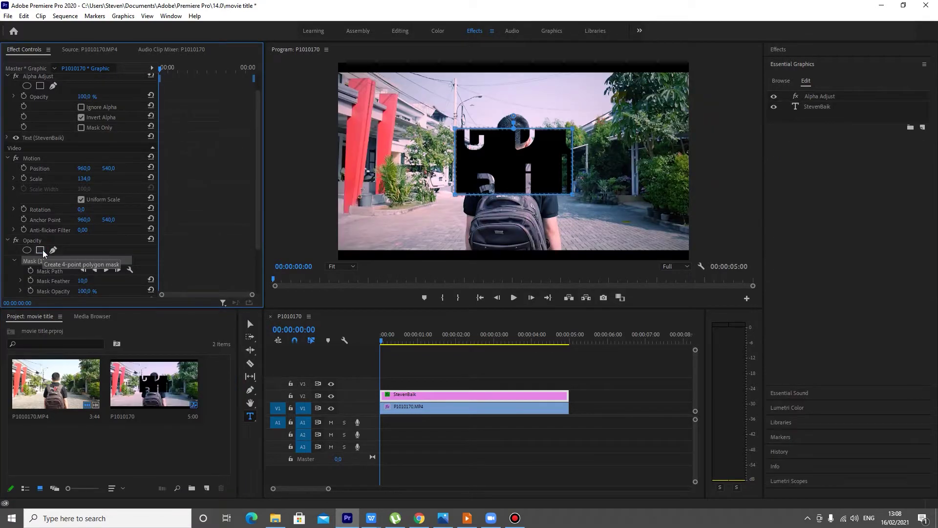
pyautogui.scroll(-5, 96, 244)
pyautogui.click(440, 128)
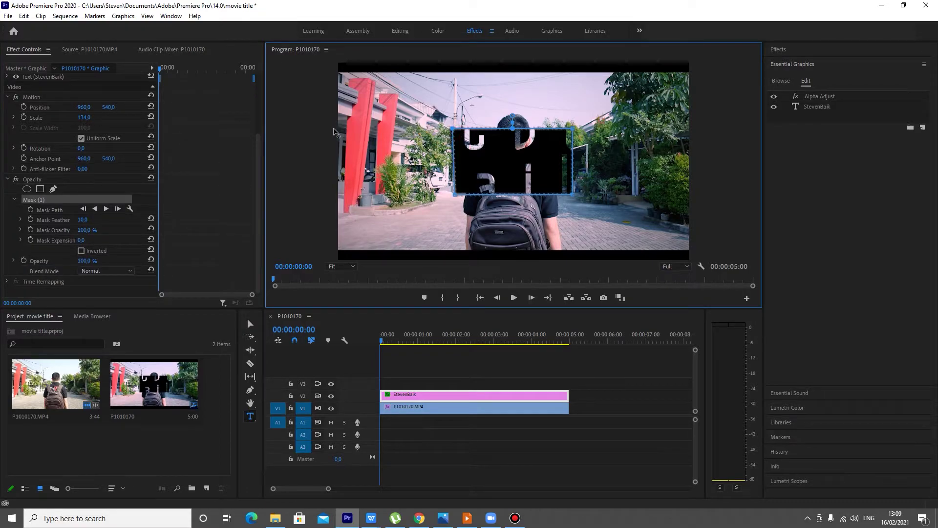
pyautogui.moveTo(455, 130); pyautogui.dragTo(288, 130)
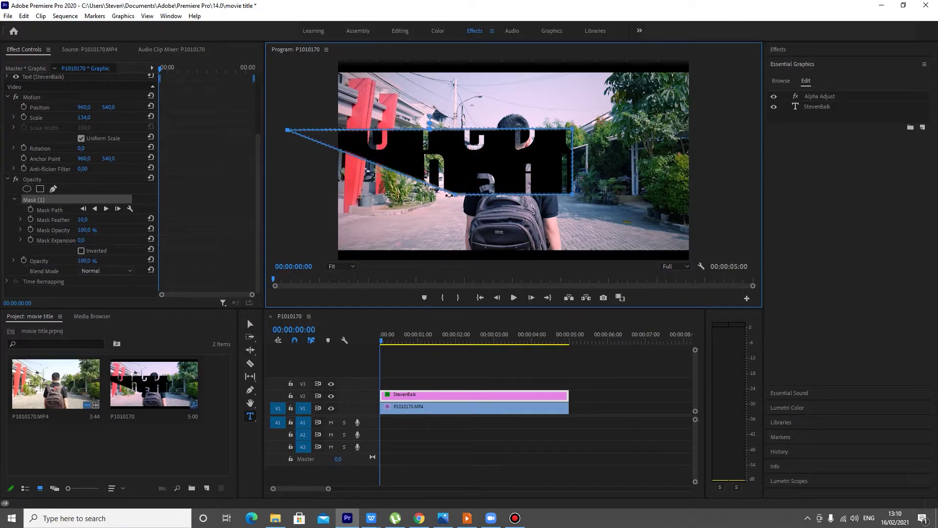
pyautogui.moveTo(455, 195); pyautogui.dragTo(260, 191)
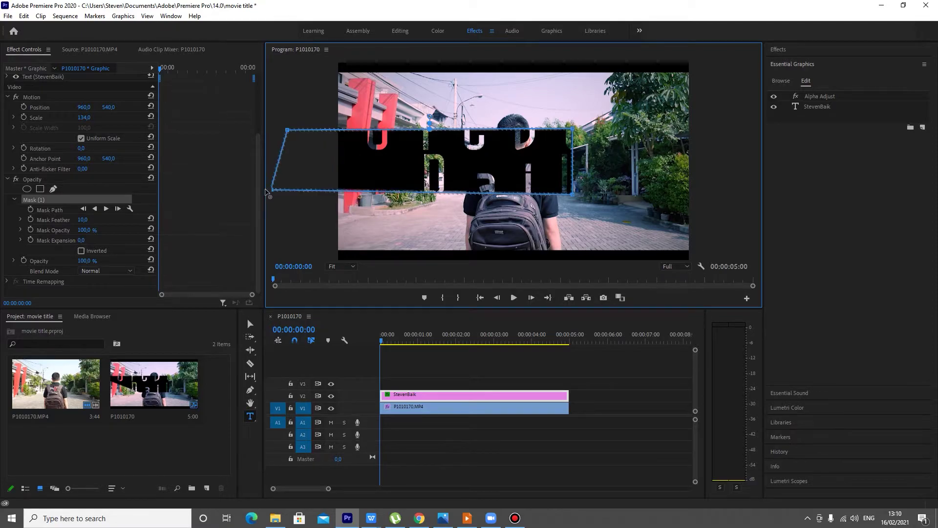
pyautogui.moveTo(287, 131); pyautogui.dragTo(261, 128)
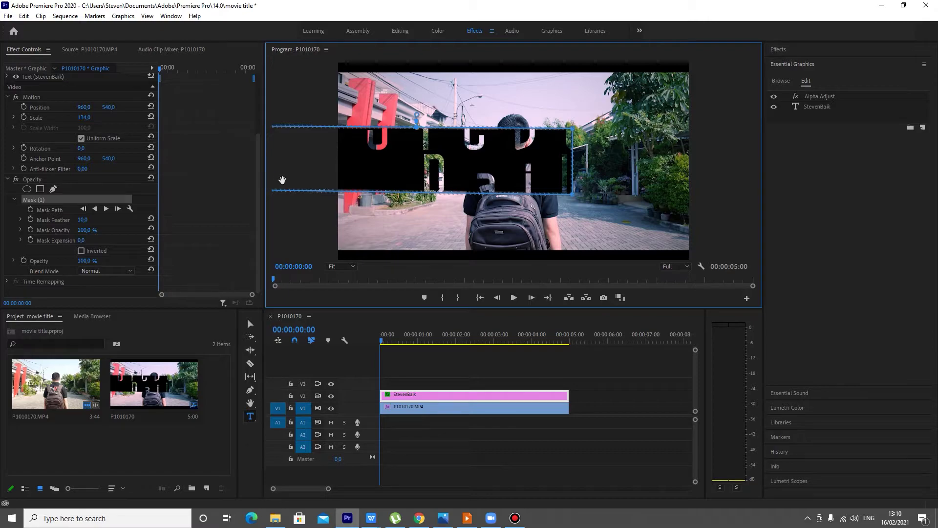
# Step: At 25% preview zoom, drag the mask's right corners past the frame edge, with feather 0
pyautogui.click(349, 267)
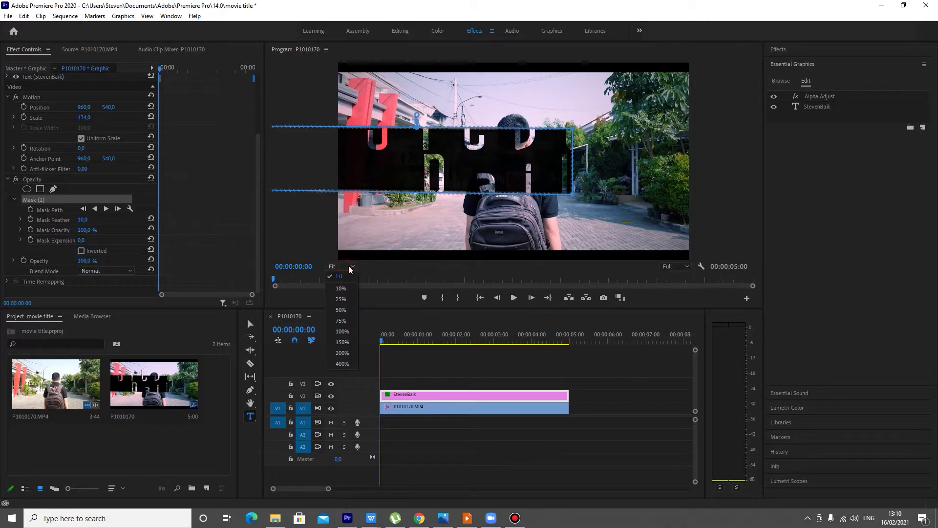
pyautogui.click(340, 289)
pyautogui.click(341, 266)
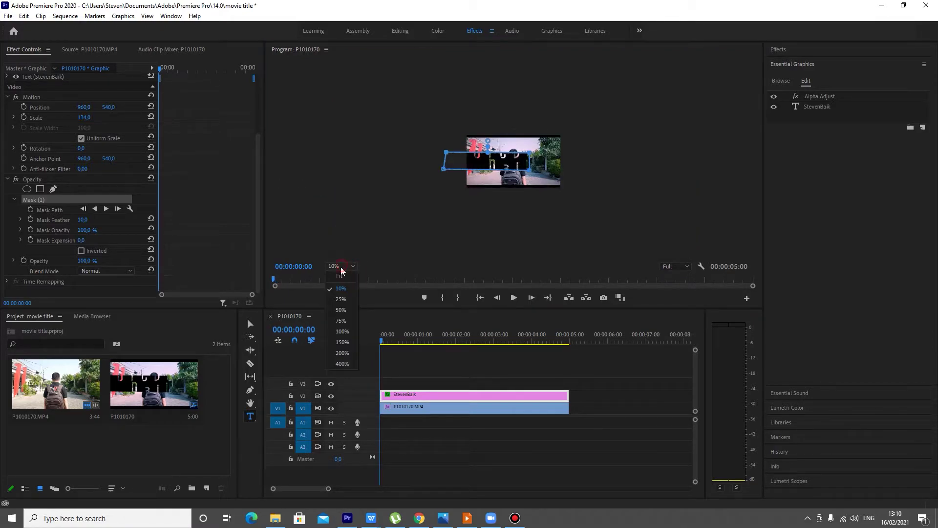
pyautogui.click(341, 309)
pyautogui.click(342, 266)
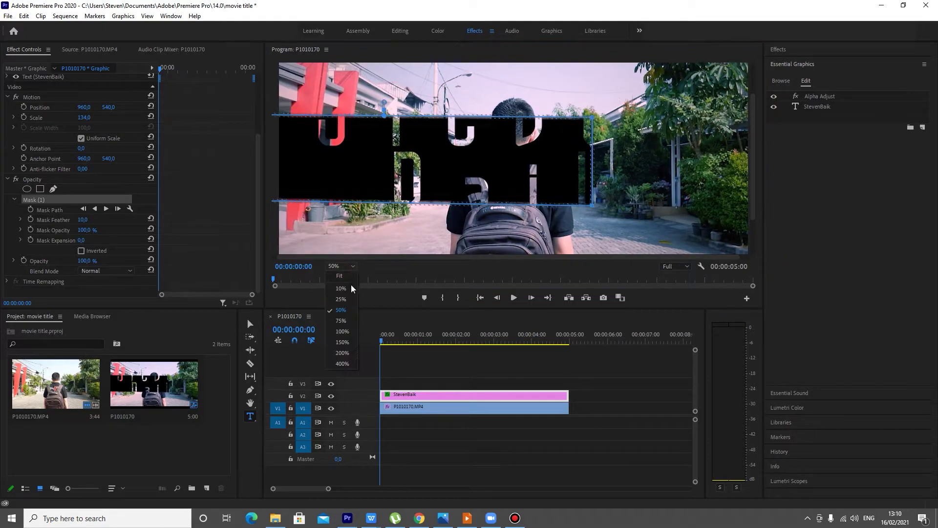
pyautogui.click(341, 299)
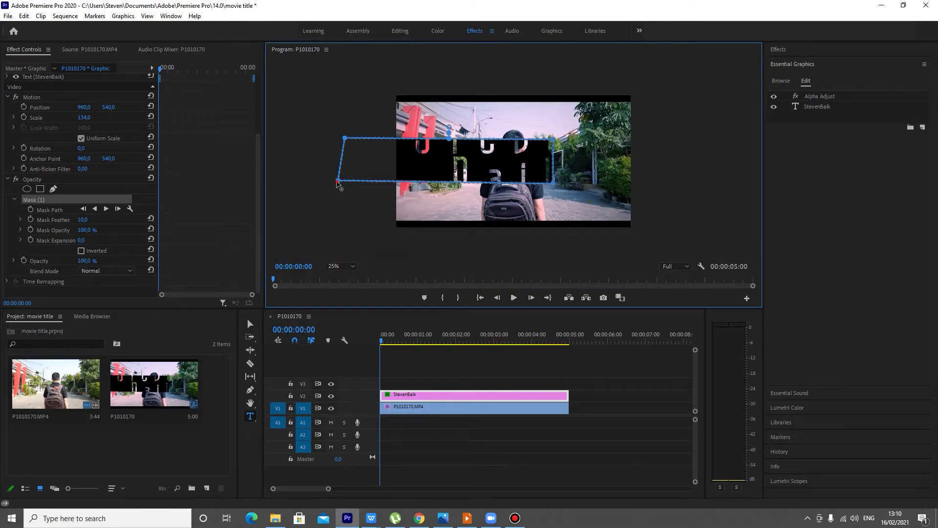
pyautogui.moveTo(337, 183); pyautogui.dragTo(344, 185)
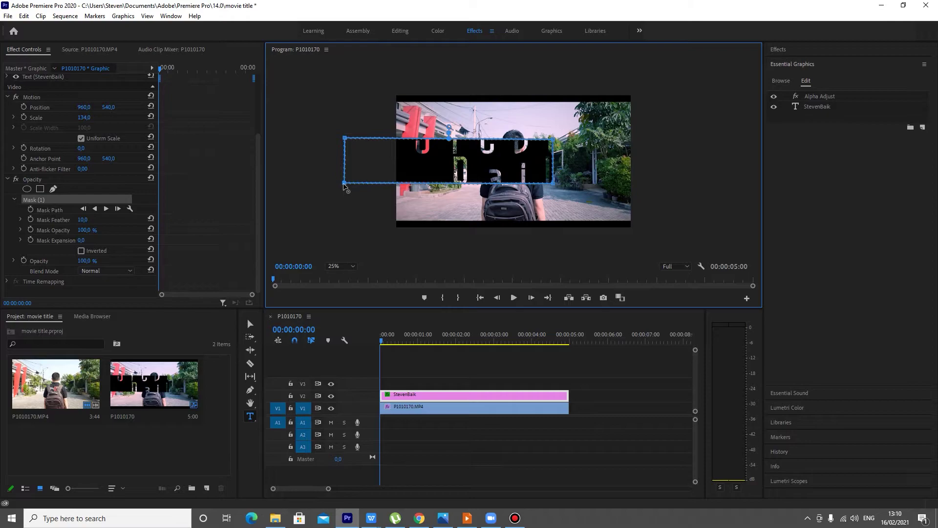
pyautogui.moveTo(555, 143)
pyautogui.mouseDown()
pyautogui.moveTo(732, 136)
pyautogui.moveTo(693, 141)
pyautogui.mouseUp()
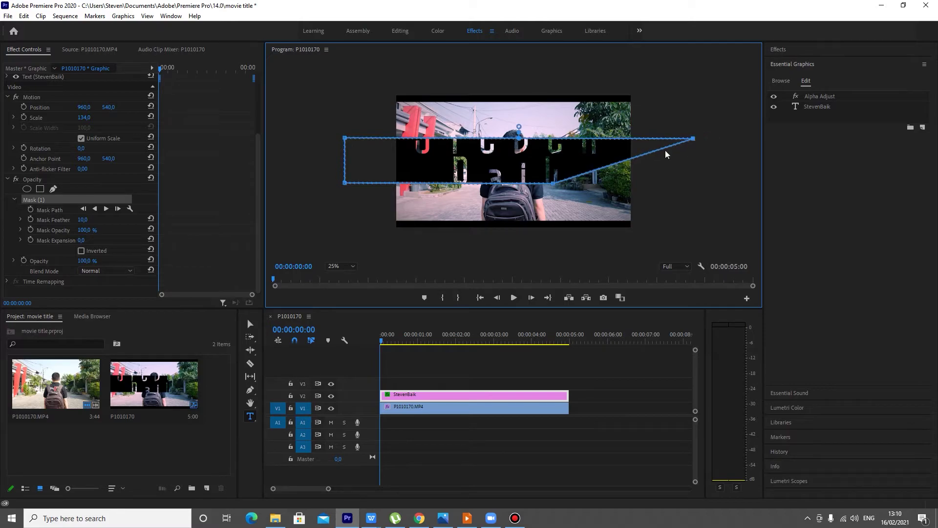
pyautogui.moveTo(553, 183); pyautogui.dragTo(694, 180)
pyautogui.click(38, 179)
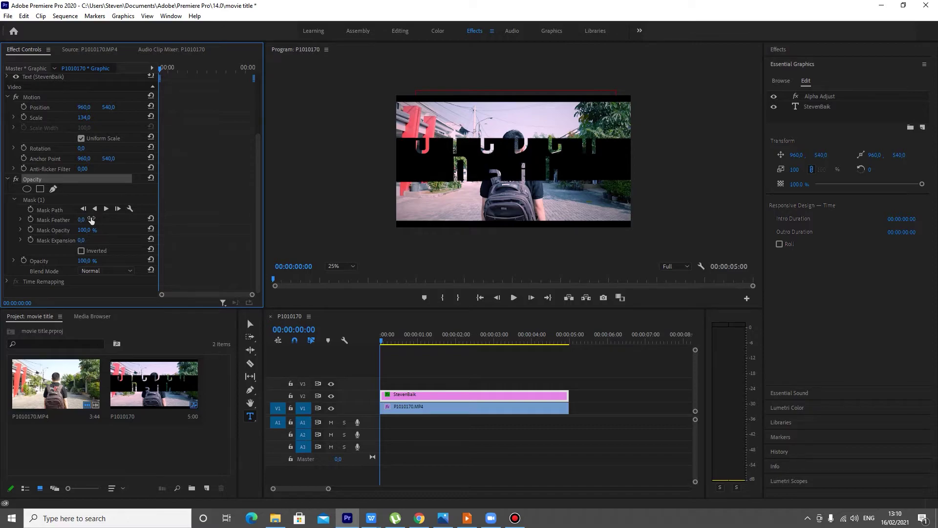
# Step: Invert the mask, nudge its bottom-left corner up, and set the preview zoom to Fit
pyautogui.click(84, 249)
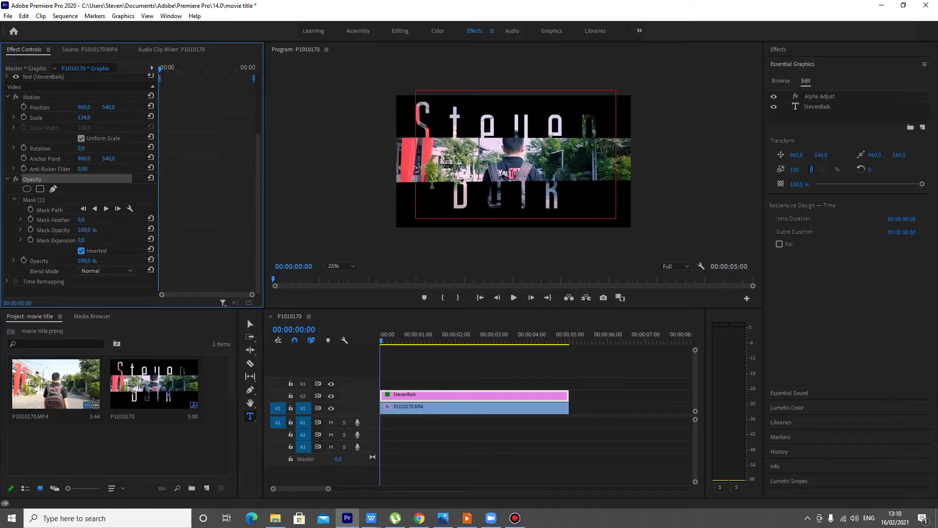
pyautogui.click(42, 199)
pyautogui.moveTo(345, 184); pyautogui.dragTo(344, 181)
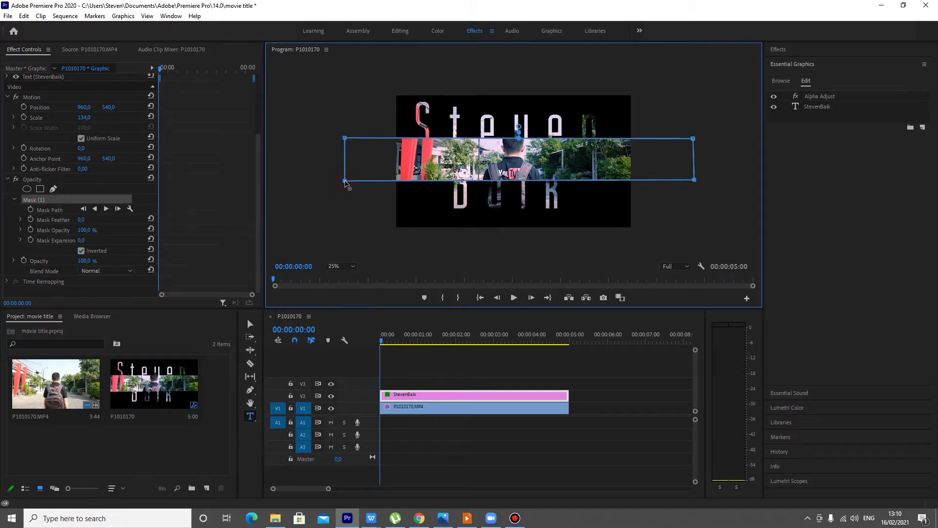
pyautogui.click(40, 181)
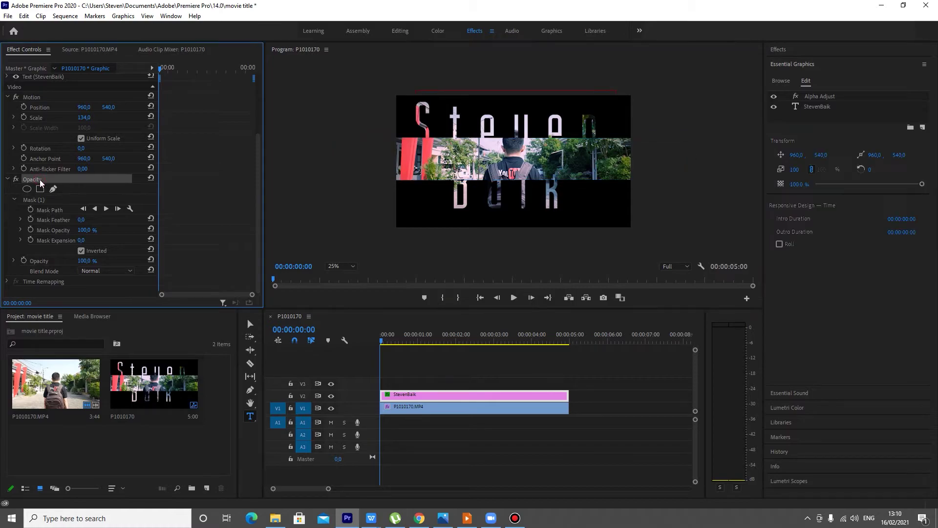
pyautogui.click(338, 267)
pyautogui.click(341, 274)
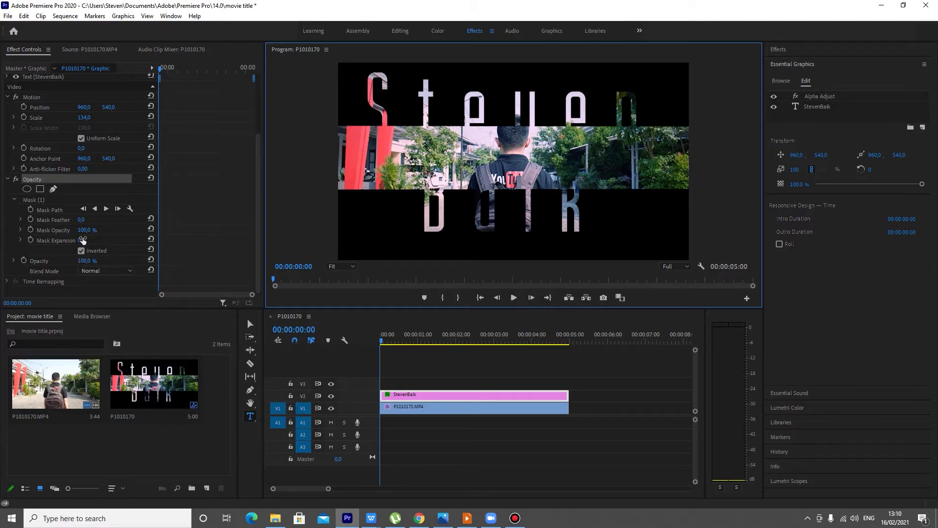
# Step: Keyframe Mask Expansion from about -129 at the start to 261 at 00:00:02:00
pyautogui.moveTo(82, 240); pyautogui.dragTo(20, 240)
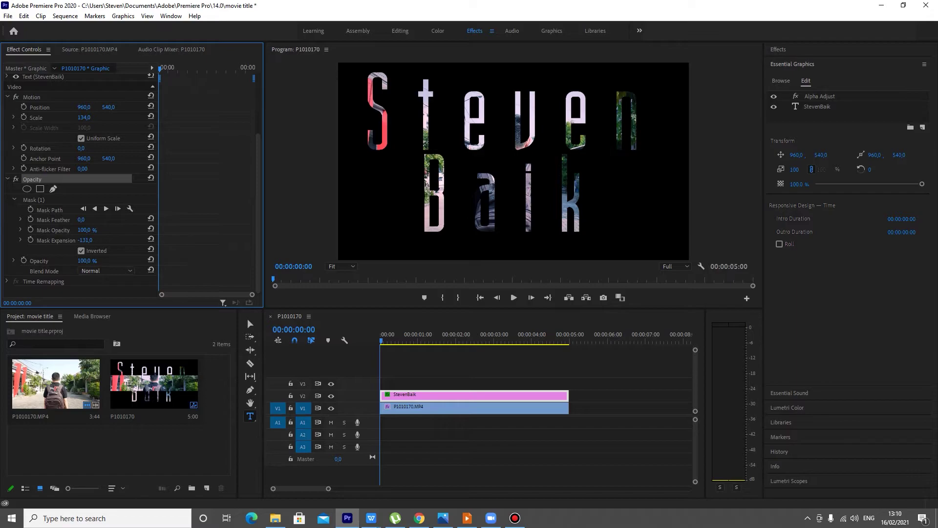
pyautogui.moveTo(85, 240); pyautogui.dragTo(88, 240)
pyautogui.click(31, 240)
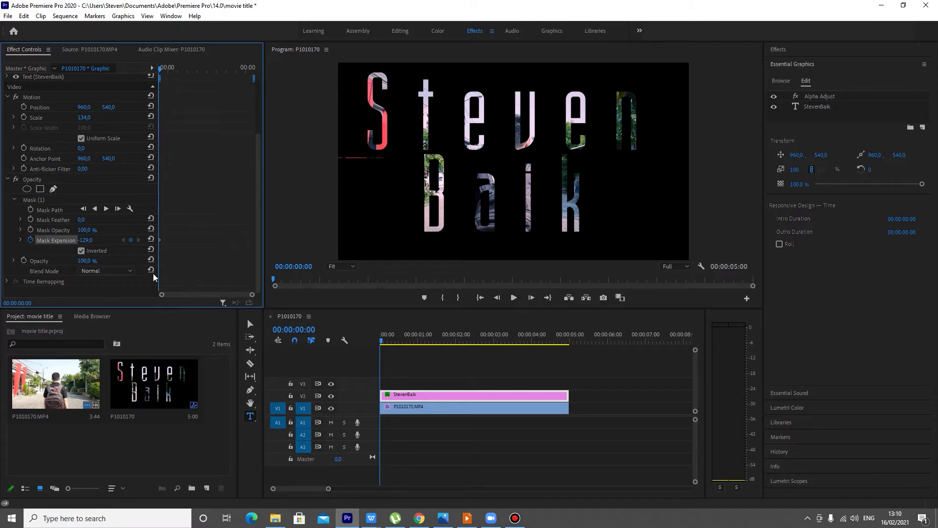
pyautogui.moveTo(391, 334); pyautogui.dragTo(457, 353)
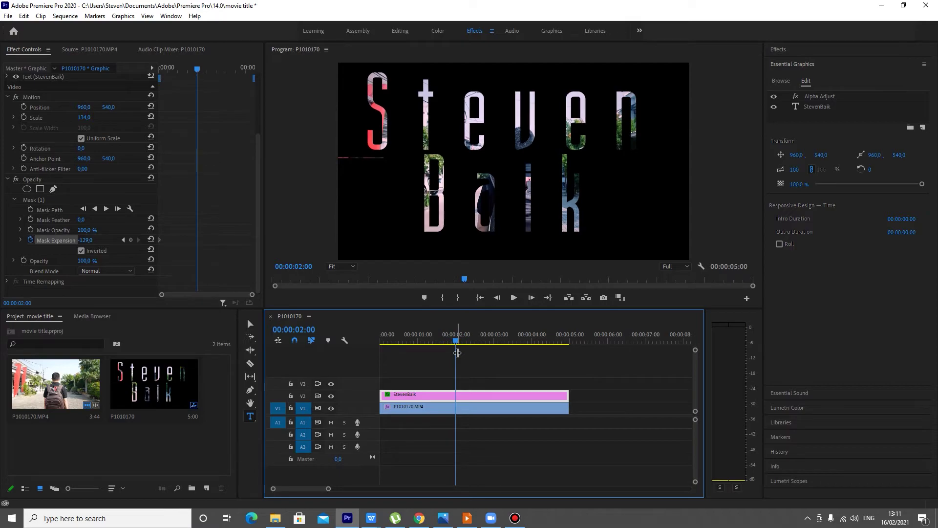
pyautogui.moveTo(88, 246); pyautogui.dragTo(283, 240)
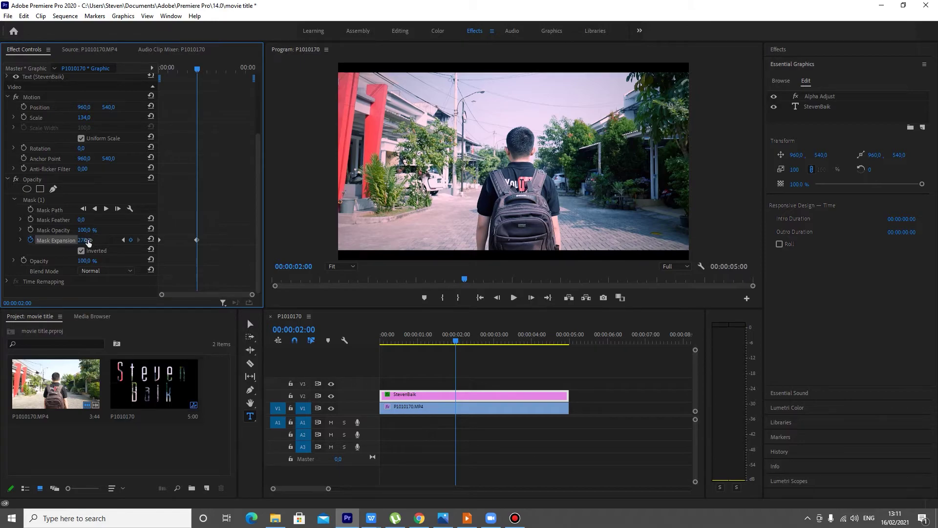
pyautogui.moveTo(88, 242); pyautogui.dragTo(80, 239)
# Step: Return to the start and scrub through the sequence to preview the mask animation
pyautogui.moveTo(456, 344); pyautogui.dragTo(305, 351)
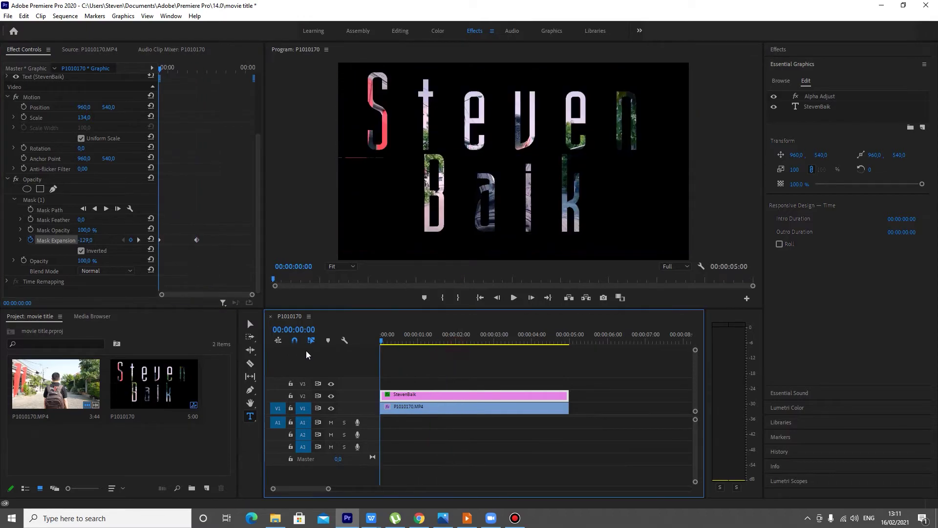
pyautogui.click(513, 432)
pyautogui.moveTo(386, 341)
pyautogui.mouseDown()
pyautogui.moveTo(414, 341)
pyautogui.moveTo(381, 342)
pyautogui.mouseUp()
pyautogui.click(440, 393)
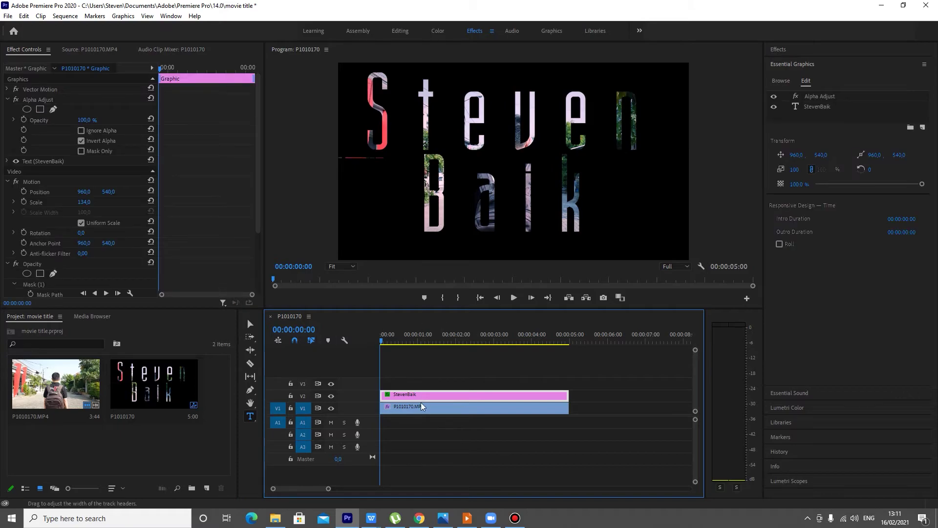
pyautogui.scroll(-3, 174, 232)
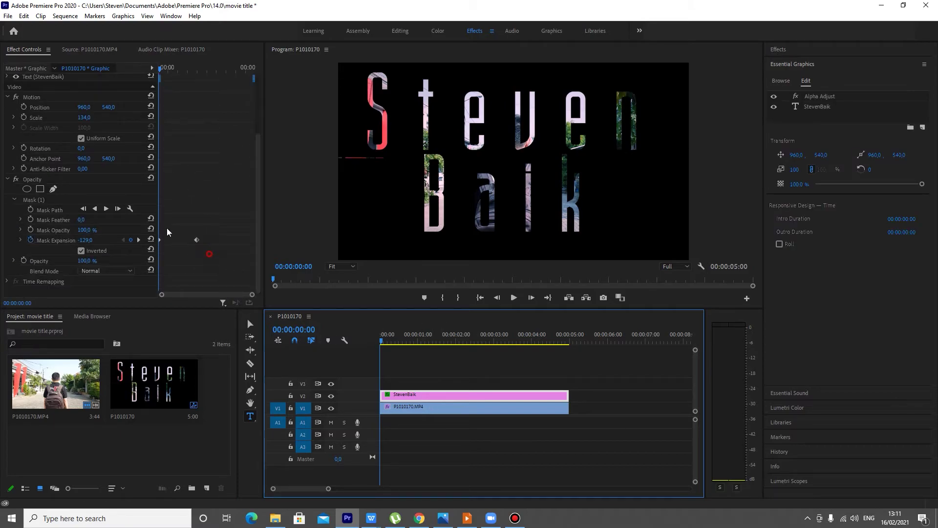
pyautogui.click(208, 254)
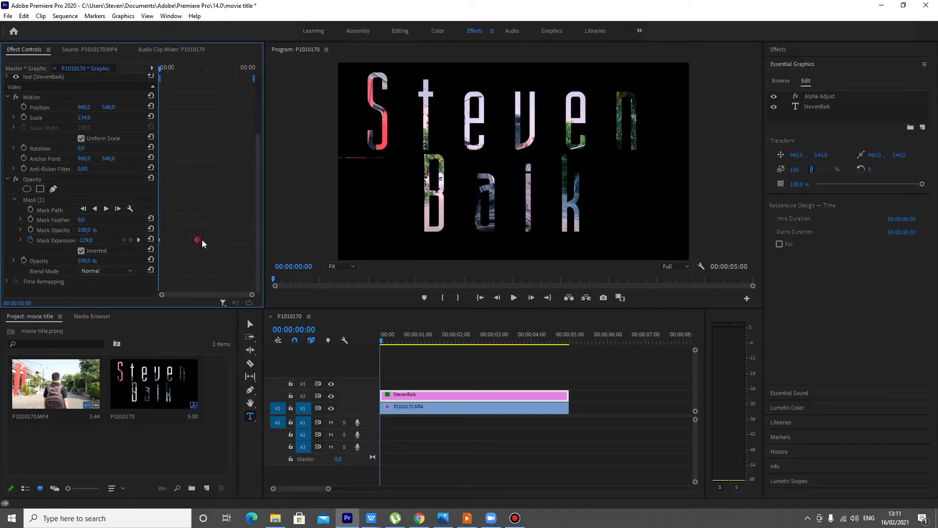
pyautogui.click(455, 449)
# Step: Play back the sequence to preview the mask reveal
pyautogui.press('space')
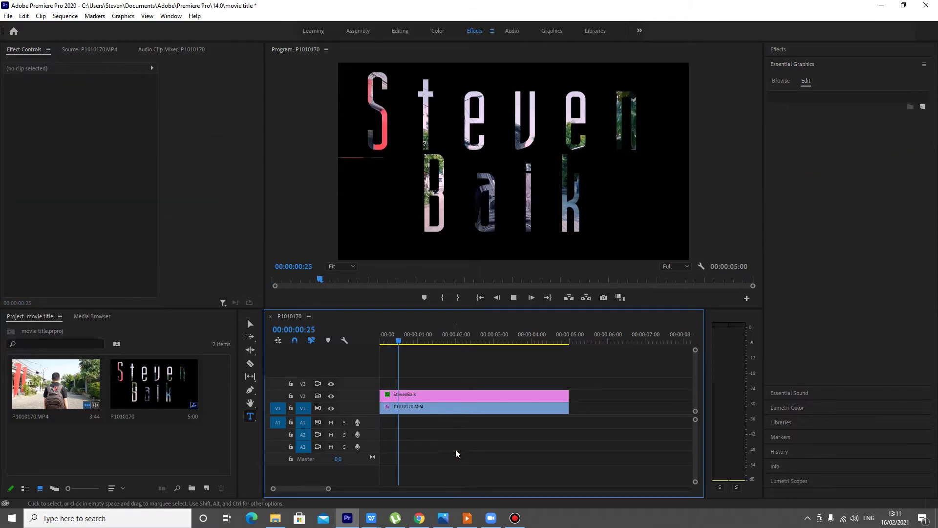
pyautogui.press('space')
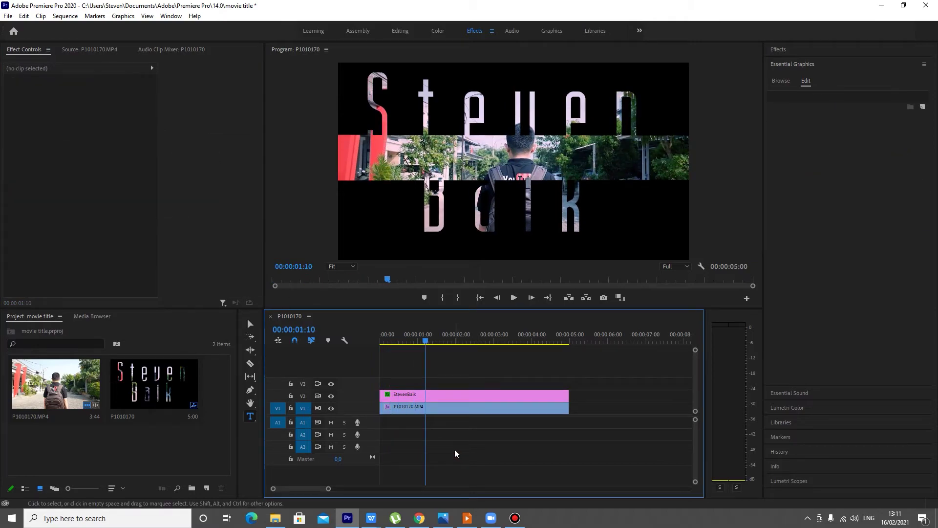
pyautogui.press('space')
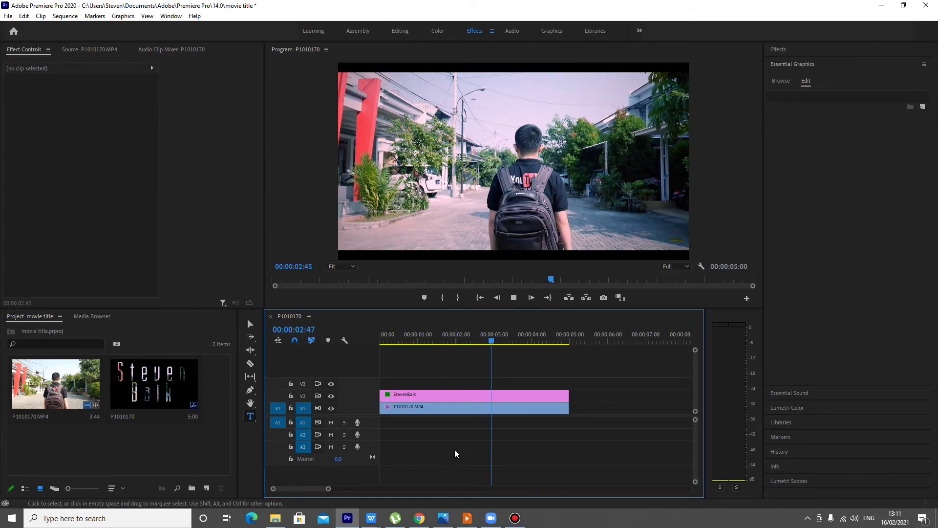
pyautogui.press('space')
# Step: On the StevenBaik title, set Mask Expansion to about 245 at the first frame and -133 at 00:00:02:03
pyautogui.moveTo(432, 344); pyautogui.dragTo(392, 347)
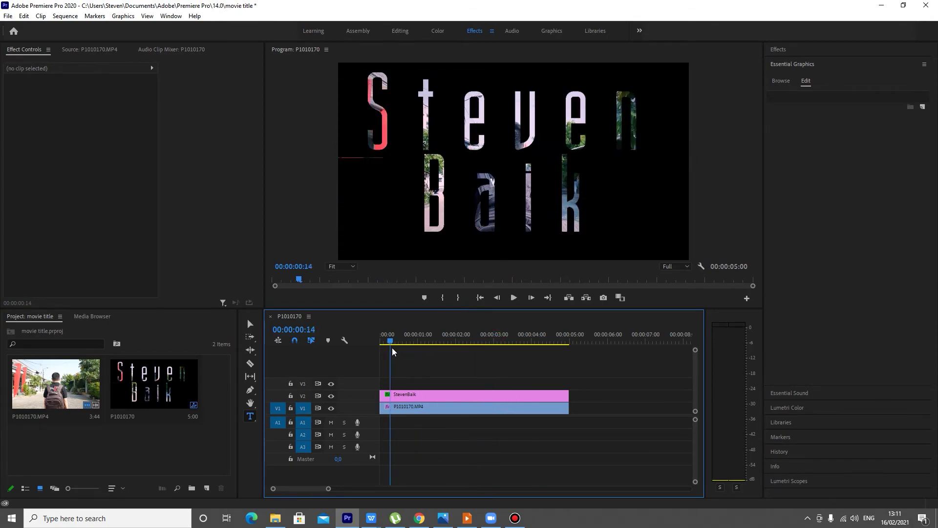
pyautogui.click(442, 396)
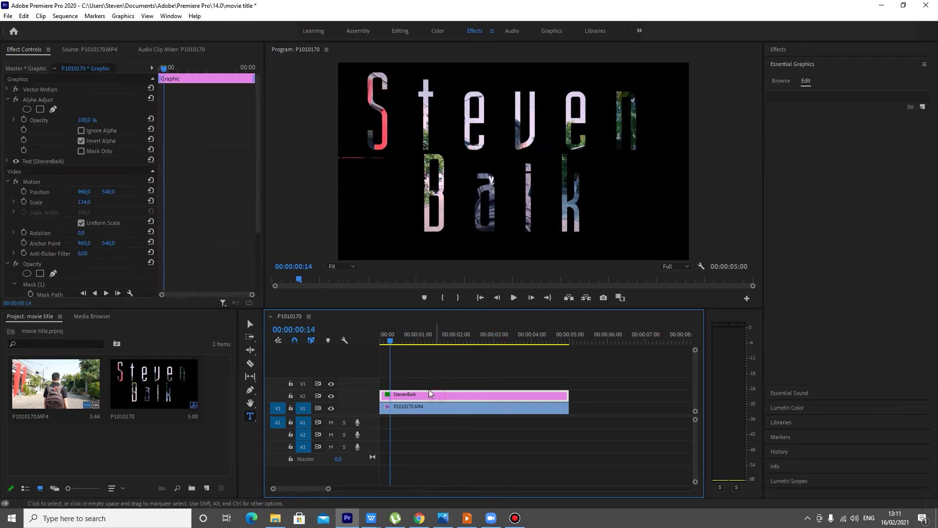
pyautogui.scroll(-4, 206, 230)
pyautogui.click(212, 238)
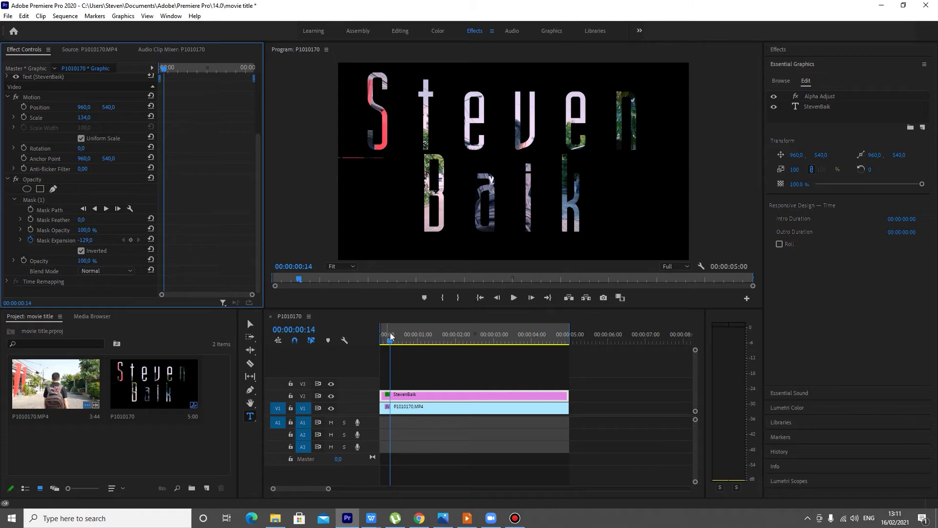
pyautogui.moveTo(390, 335); pyautogui.dragTo(368, 339)
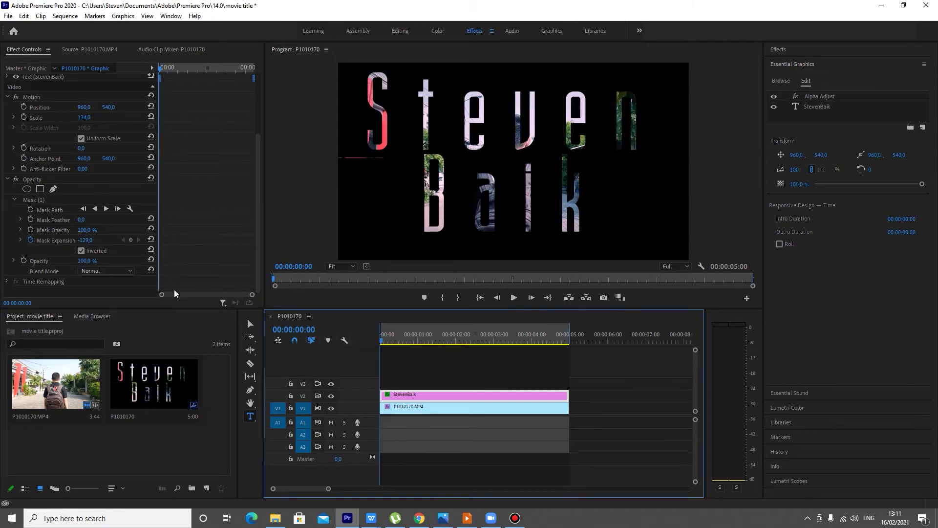
pyautogui.moveTo(89, 242)
pyautogui.mouseDown()
pyautogui.moveTo(127, 243)
pyautogui.moveTo(266, 297)
pyautogui.mouseUp()
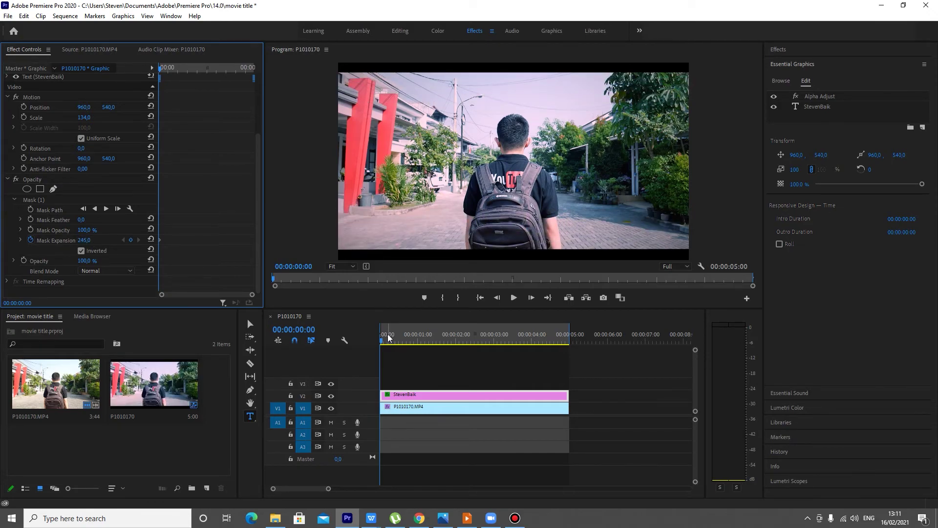
pyautogui.moveTo(388, 336); pyautogui.dragTo(452, 341)
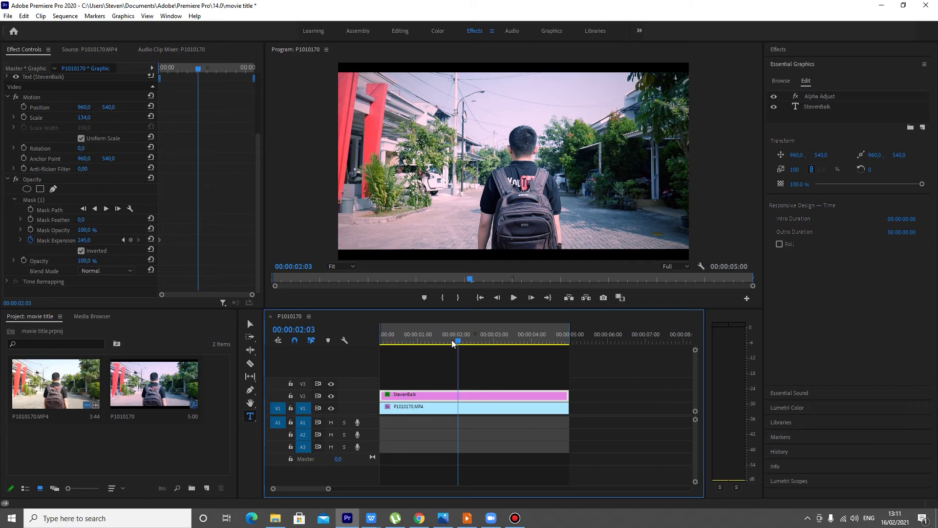
pyautogui.moveTo(85, 240); pyautogui.dragTo(78, 240)
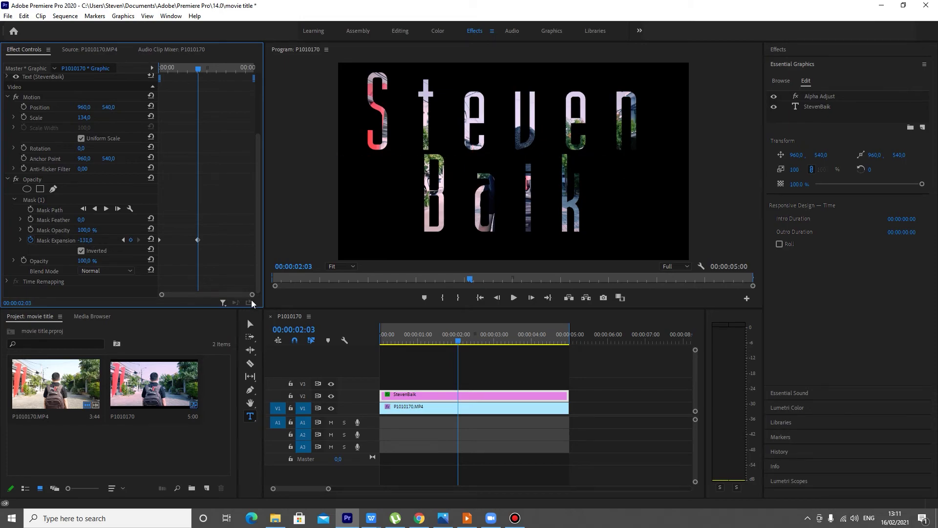
# Step: Trim both clips' end points out together to about 00:00:07
pyautogui.moveTo(195, 70); pyautogui.dragTo(229, 72)
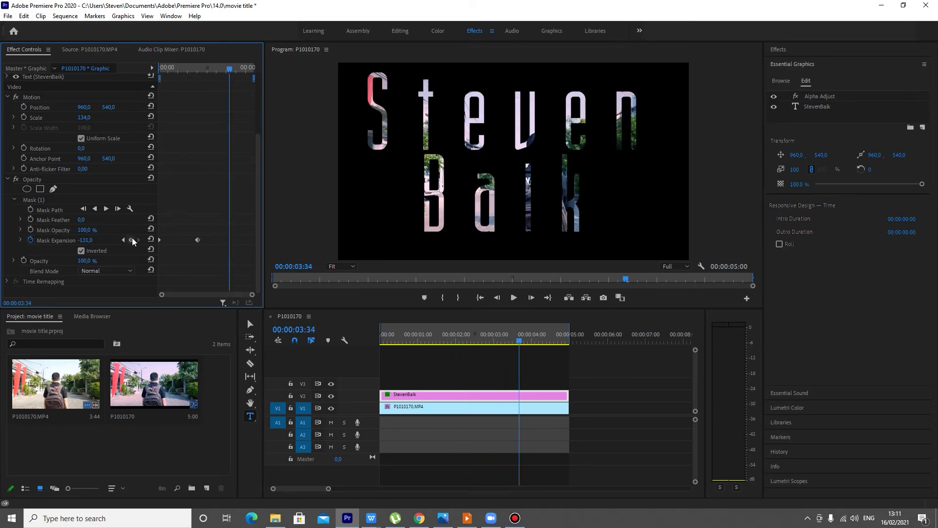
pyautogui.moveTo(586, 391)
pyautogui.mouseDown()
pyautogui.moveTo(550, 420)
pyautogui.moveTo(657, 397)
pyautogui.mouseUp()
pyautogui.moveTo(542, 341); pyautogui.dragTo(571, 344)
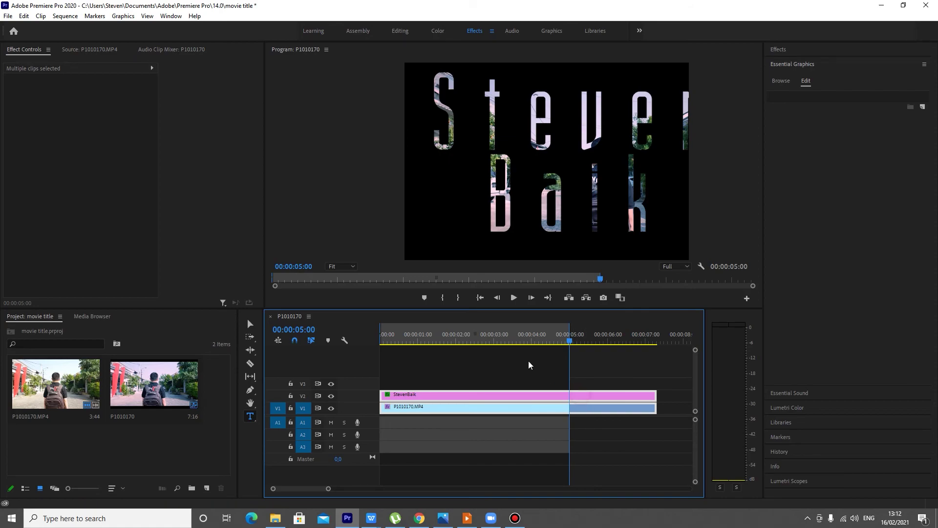
pyautogui.click(396, 363)
pyautogui.click(420, 394)
pyautogui.scroll(-3, 194, 260)
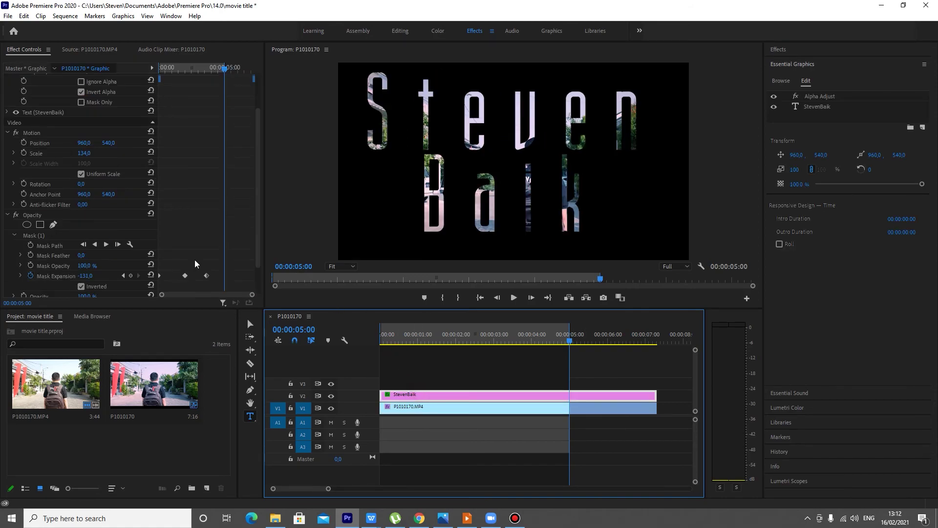
pyautogui.moveTo(84, 240); pyautogui.dragTo(171, 240)
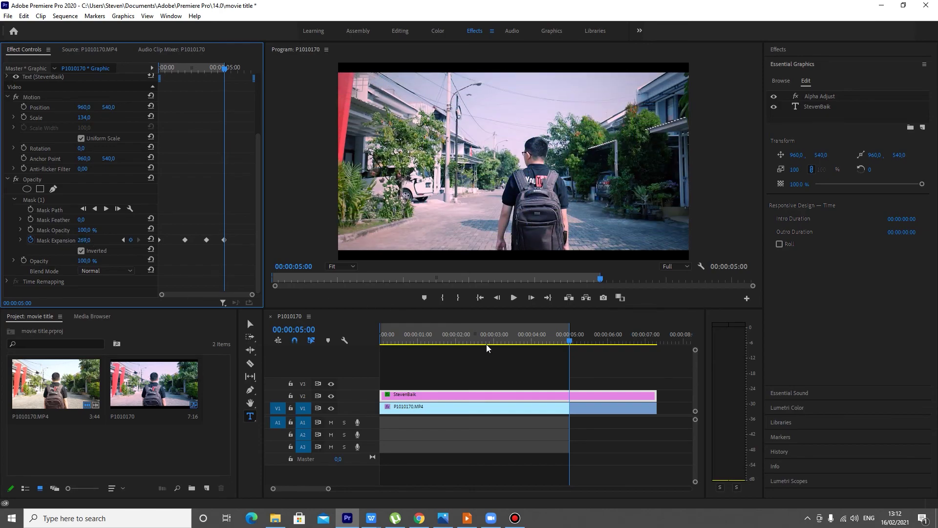
# Step: Play the finished mask animation from the start of the sequence
pyautogui.press('Home')
pyautogui.click(581, 461)
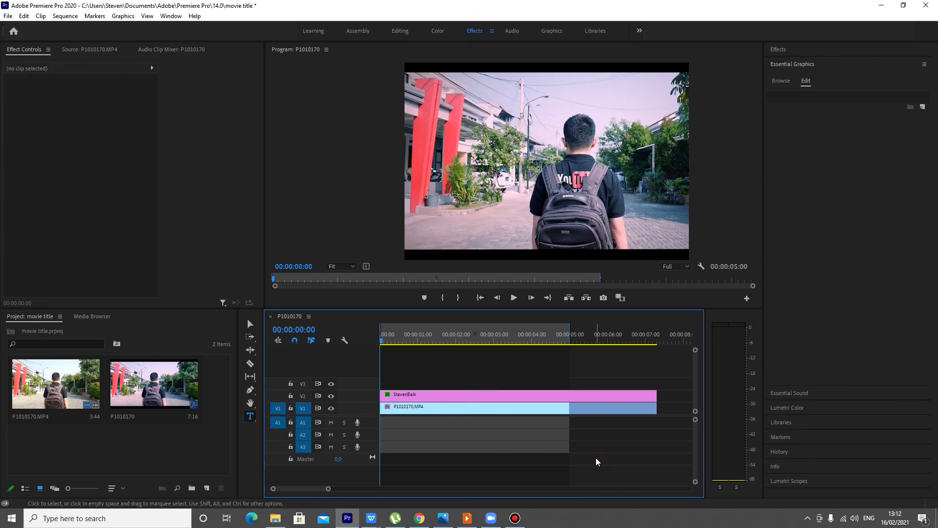
pyautogui.press('space')
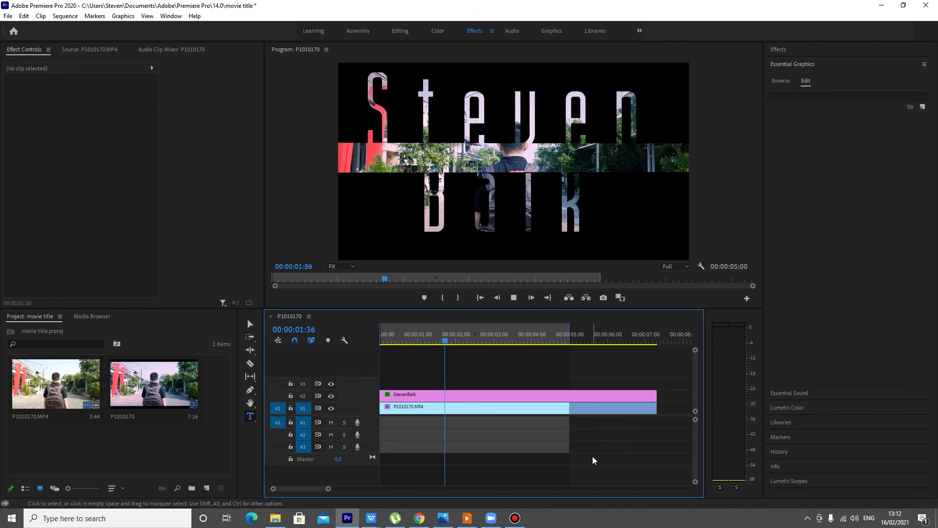